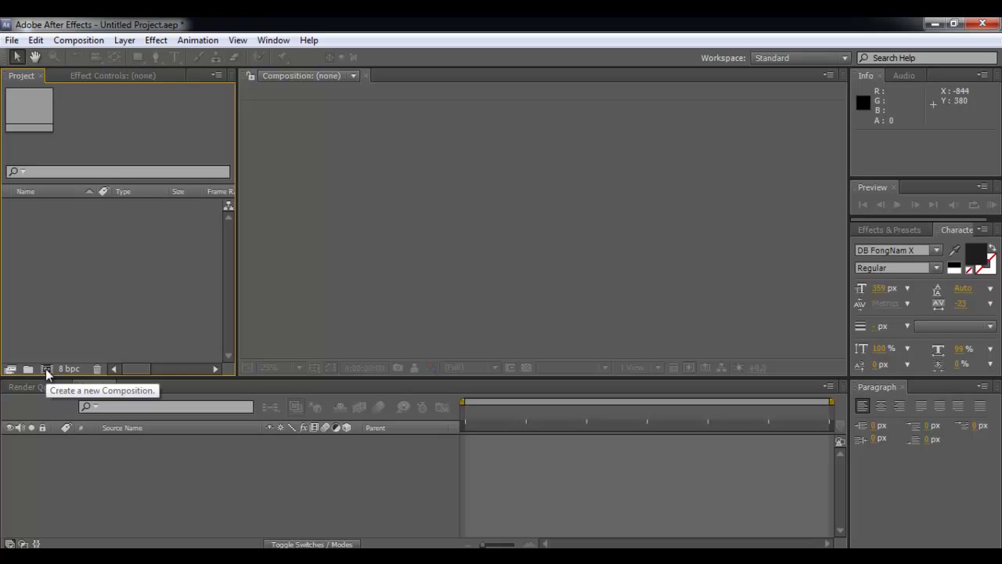
Step: Create a new 800 x 480 px composition at 25 fps, 10 seconds long, with a white background
left_click(45, 368)
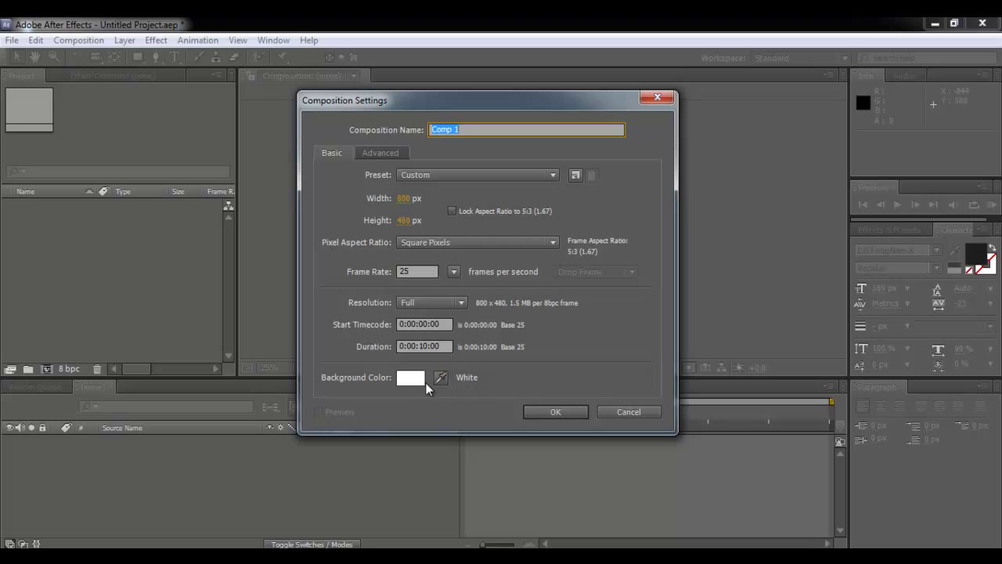
left_click(550, 407)
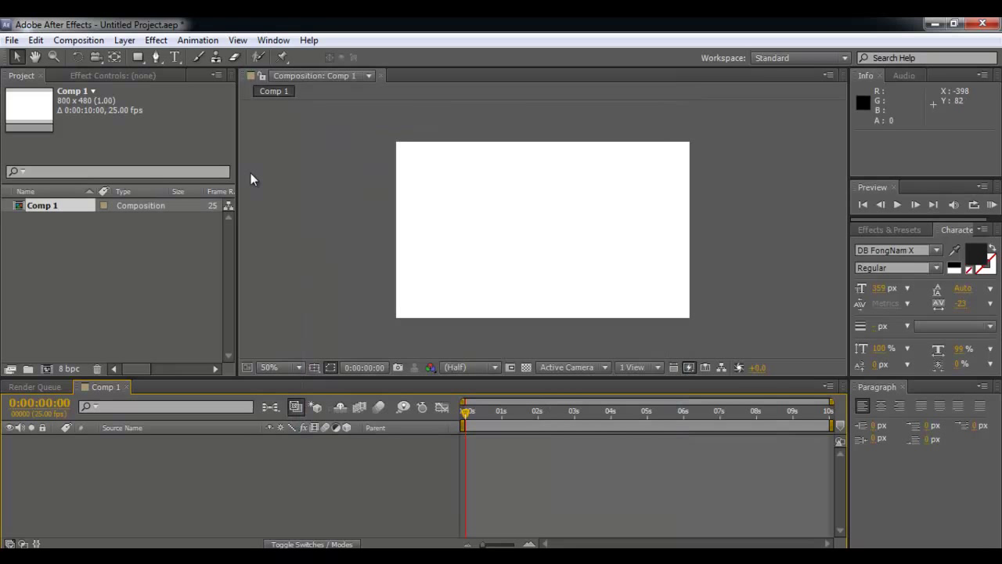
Step: Activate the Rectangle tool and set its fill colour to black
left_click(138, 58)
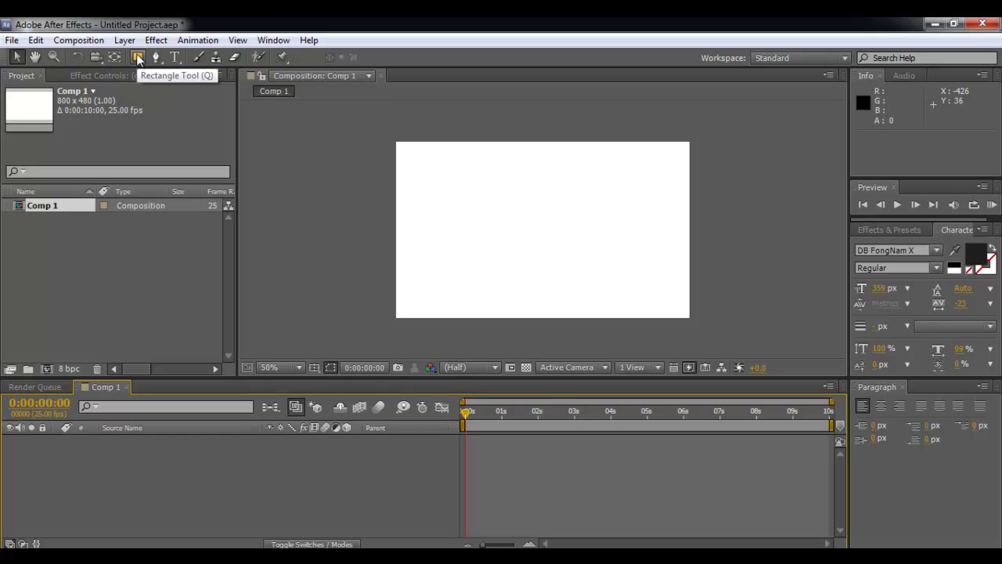
left_click(138, 60)
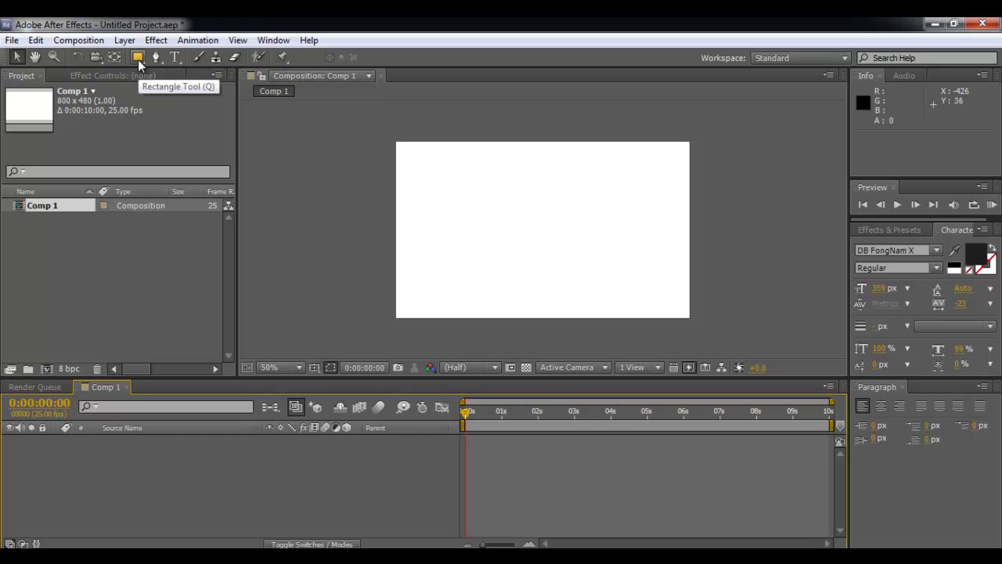
left_click(137, 59)
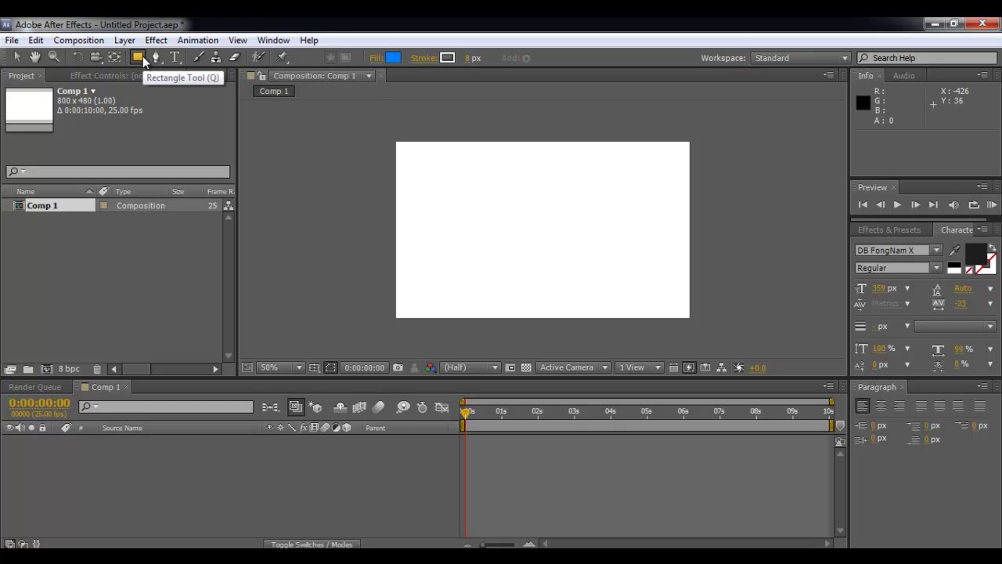
left_click(391, 61)
left_click_drag(893, 162, 465, 143)
left_click_drag(472, 298, 461, 358)
left_click(783, 172)
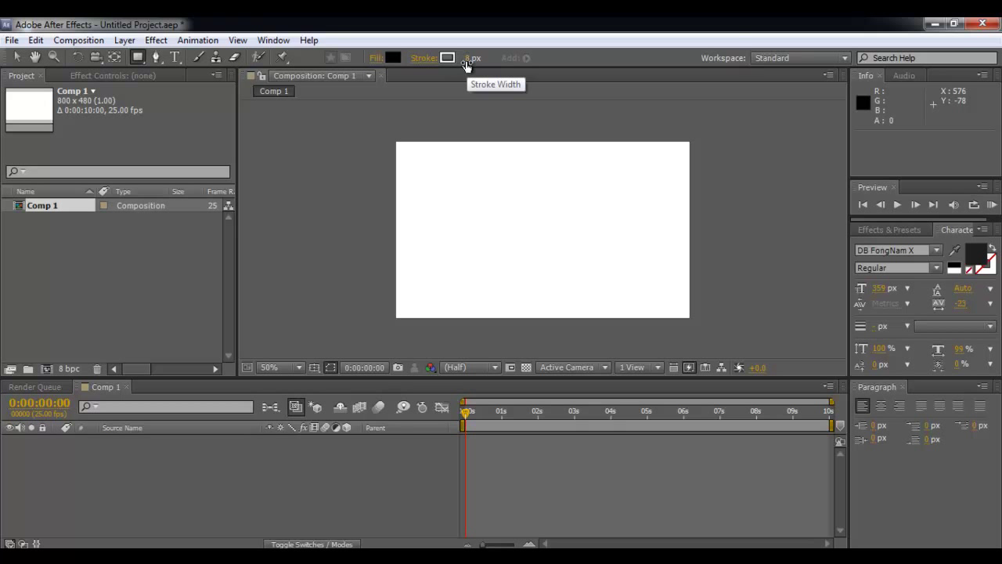
Step: Set the shape stroke width to 0 px
left_click_drag(466, 61, 293, 87)
left_click(464, 62)
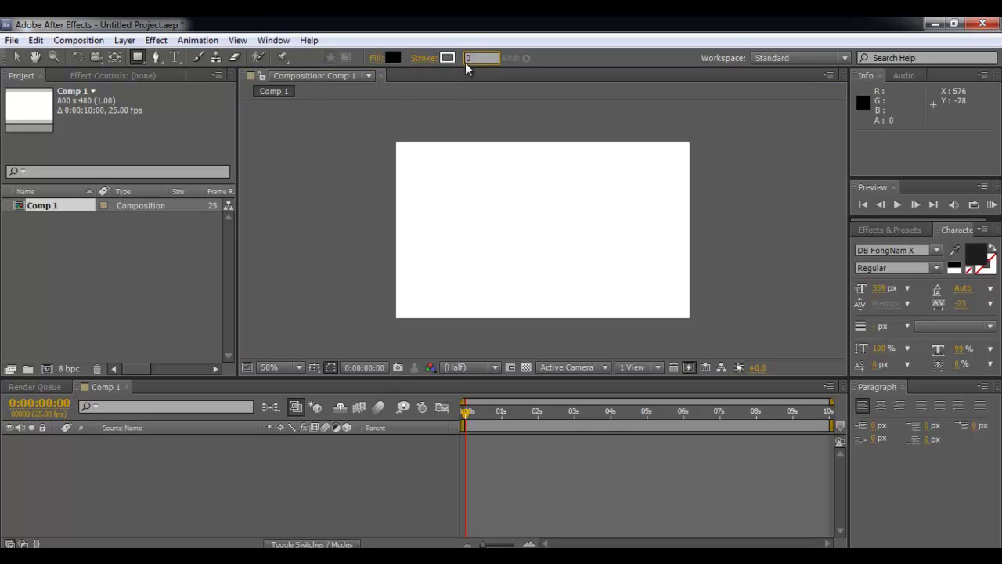
key("Return")
left_click_drag(487, 108, 489, 122)
key("ctrl+z")
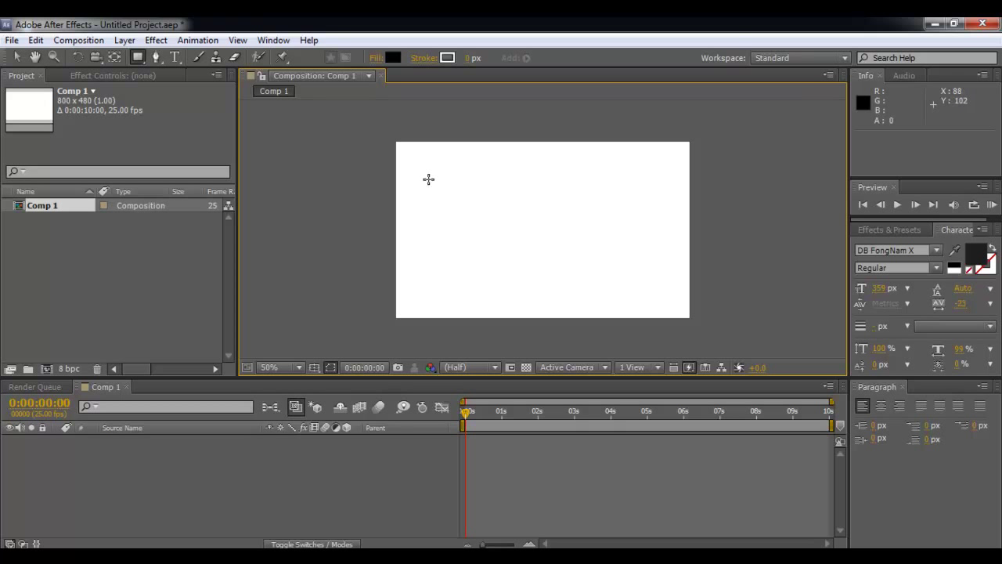
Step: Add a black rectangle shape layer that fills the whole composition frame, and leave it deselected
left_click(138, 59)
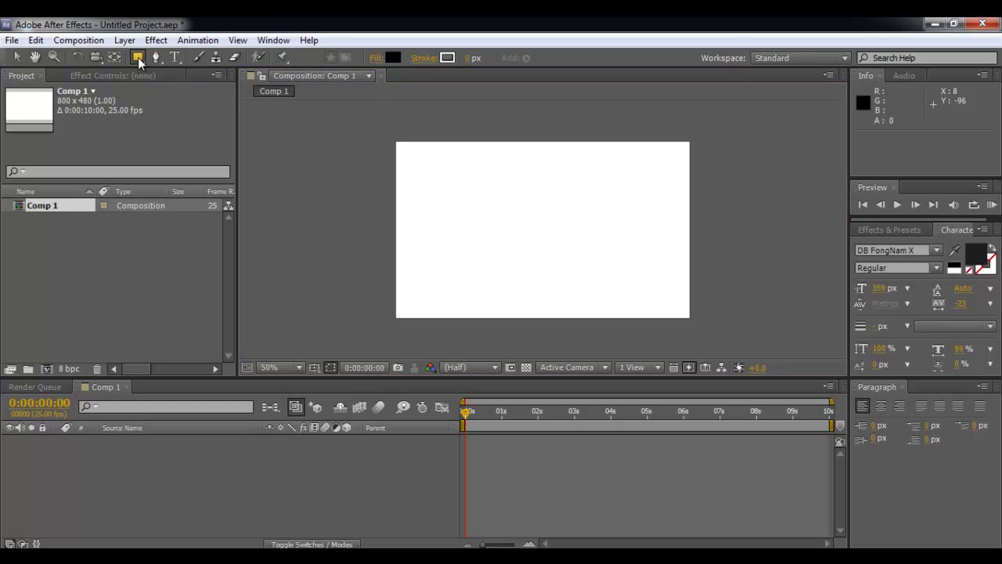
double_click(138, 60)
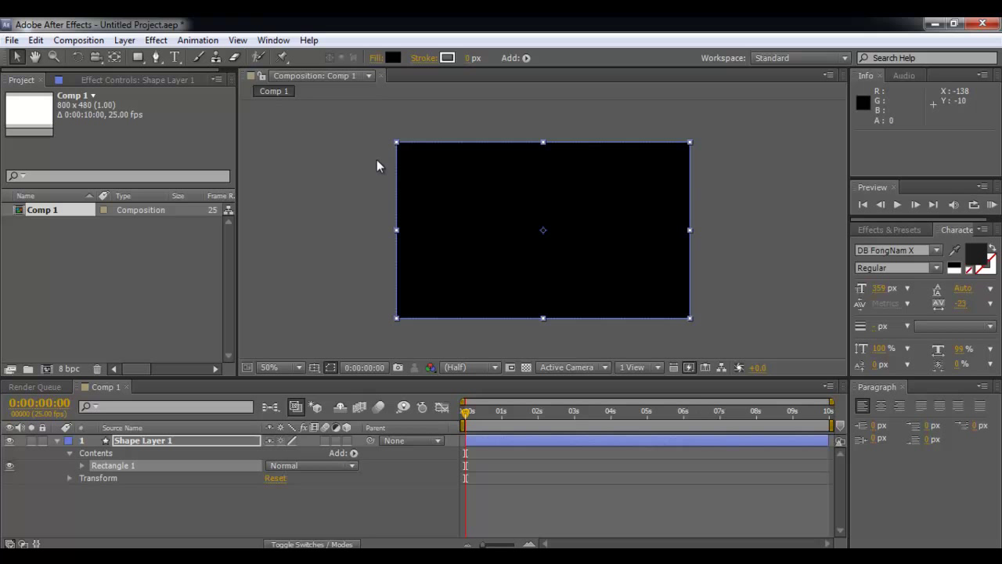
left_click(348, 131)
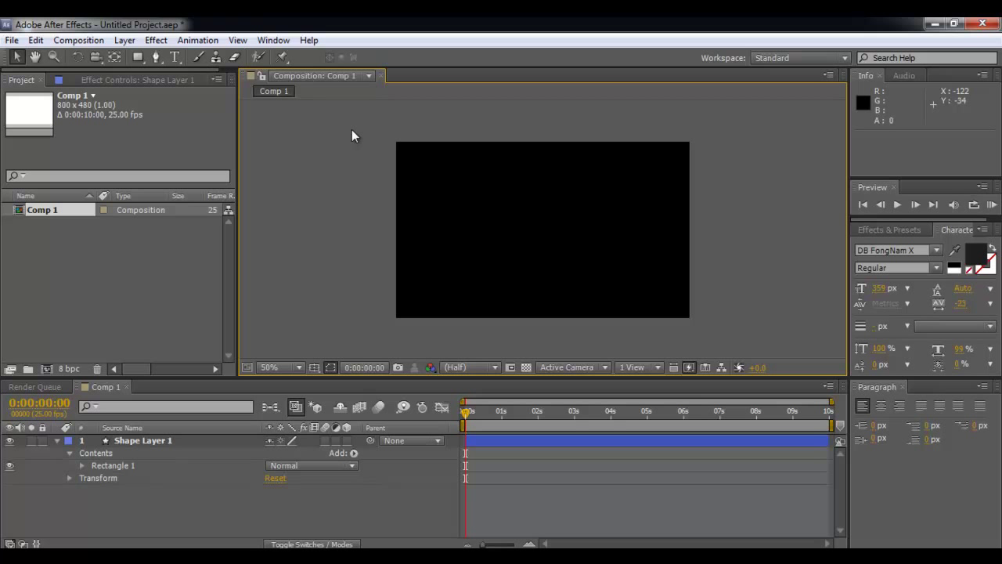
Step: Draw a smaller trial rectangle inside the black frame and delete its layer again
left_click(137, 57)
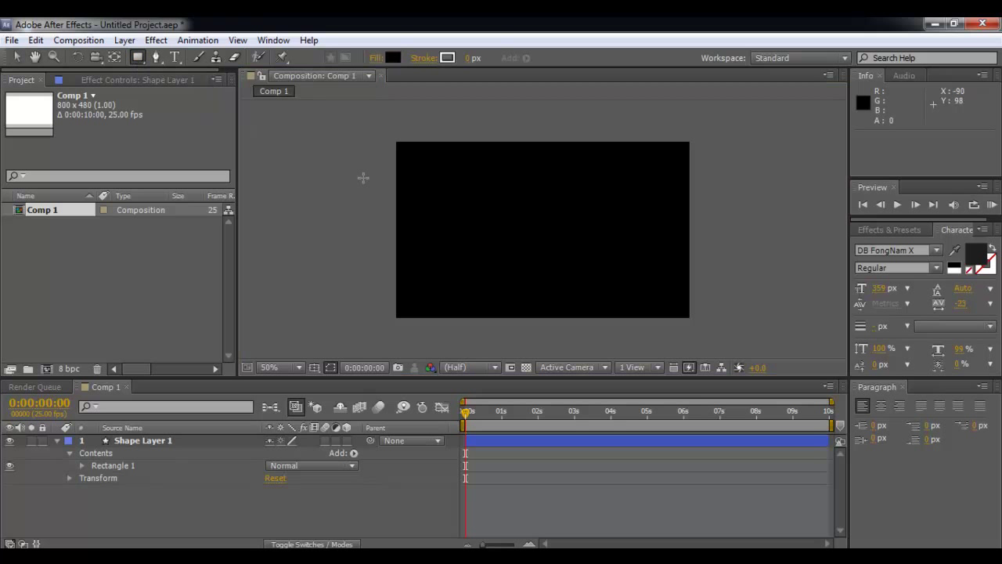
mouse_move(450, 165)
left_mouse_down()
mouse_move(556, 246)
mouse_move(587, 289)
mouse_move(557, 266)
mouse_move(588, 298)
mouse_move(530, 251)
mouse_move(586, 298)
mouse_move(608, 307)
mouse_move(541, 267)
mouse_move(490, 205)
mouse_move(603, 291)
mouse_move(651, 279)
mouse_move(577, 264)
mouse_move(649, 210)
mouse_move(663, 275)
left_mouse_up()
key("v")
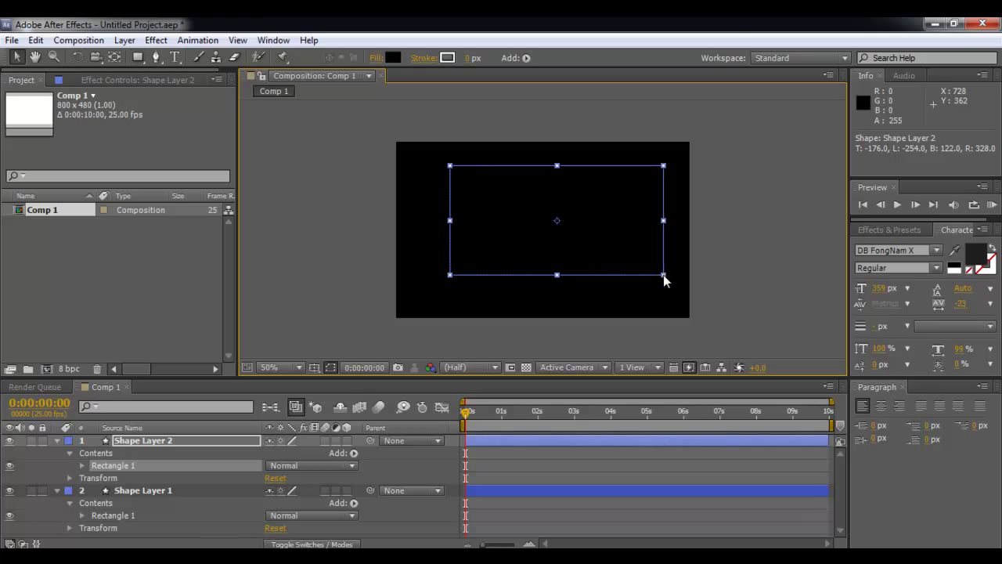
left_click(669, 233)
key("ctrl+shift+a")
left_click(586, 252)
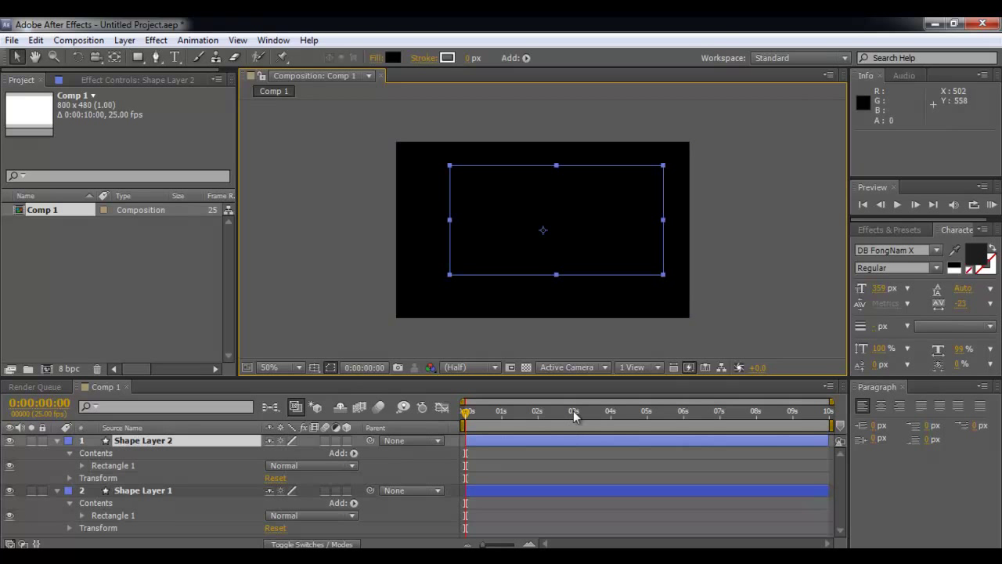
left_click_drag(595, 247, 577, 253)
key("Delete")
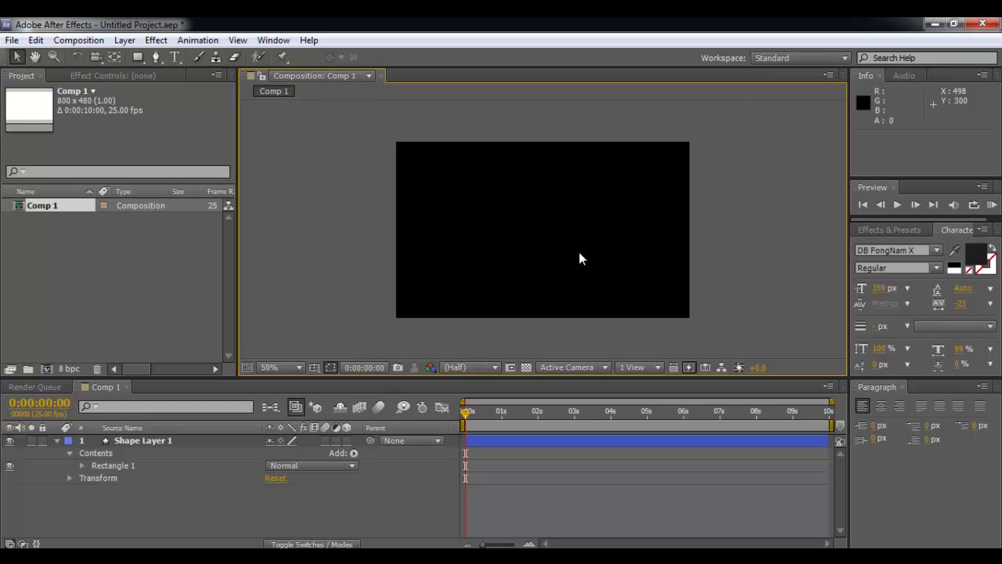
Step: Bring up the Effects & Presets list and widen its area for readability
left_click(579, 258)
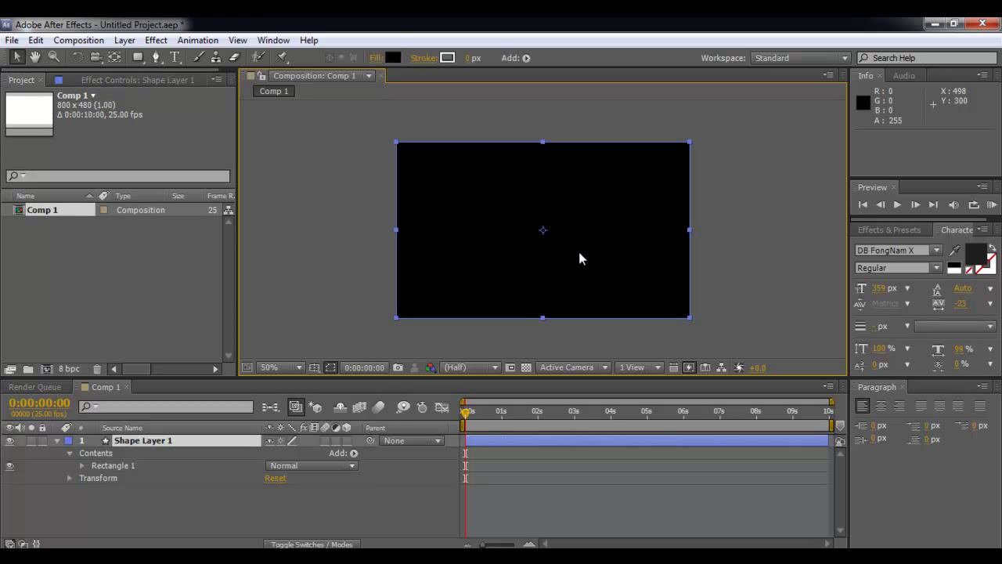
left_click(819, 262)
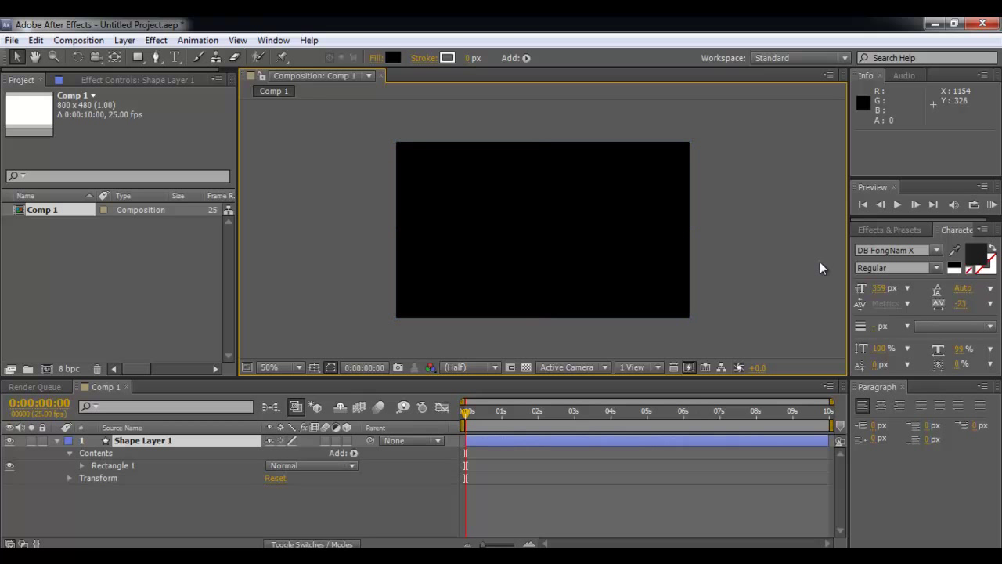
left_click(880, 231)
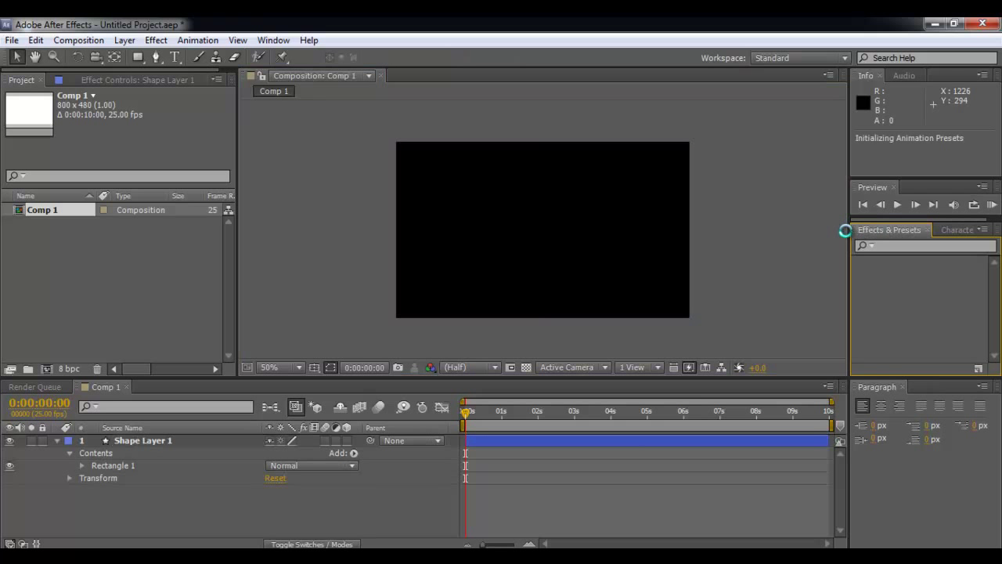
left_click_drag(847, 239, 777, 240)
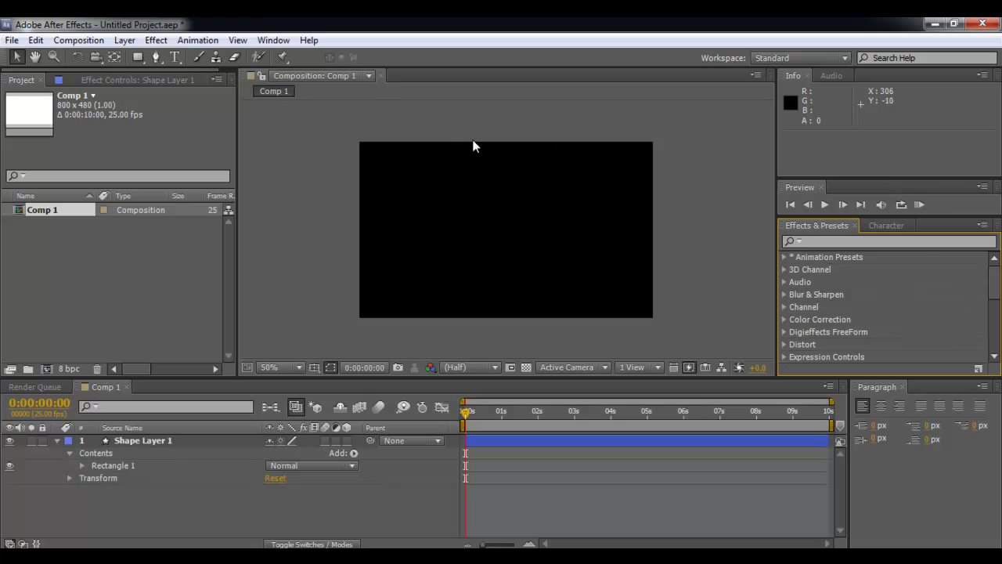
left_click(690, 144)
Step: Add a second full-frame rectangle shape layer and delete it again
left_click(138, 57)
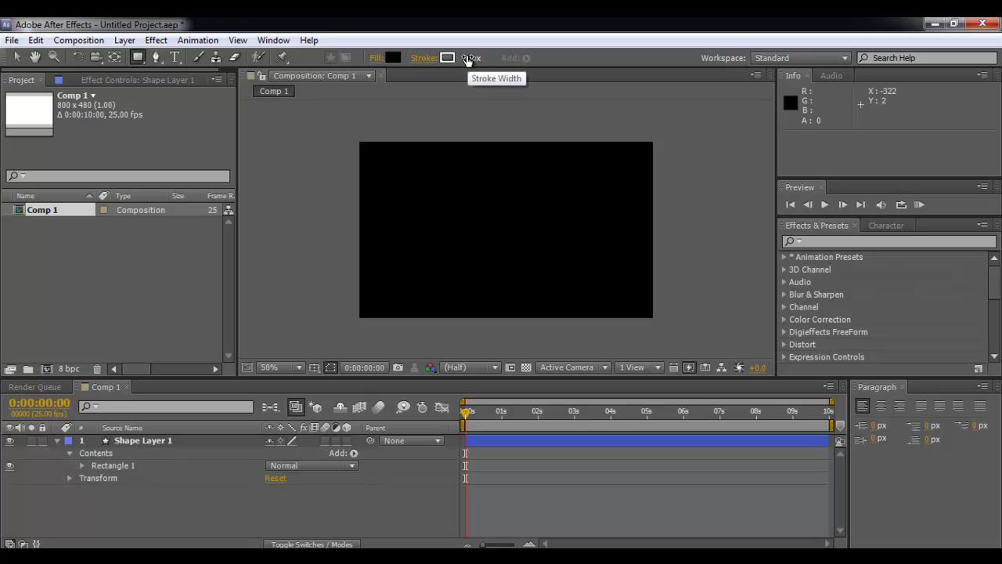
double_click(137, 57)
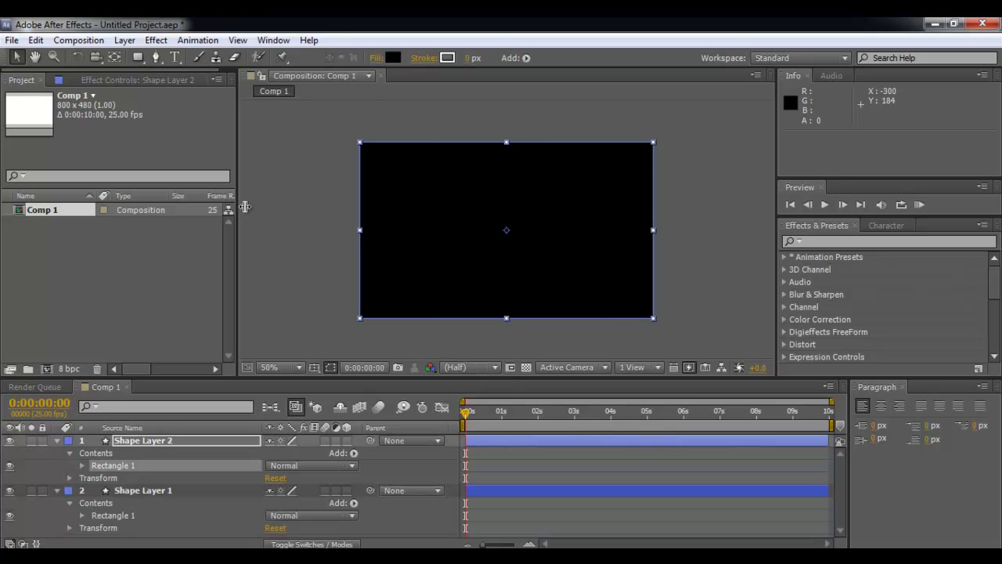
key("v")
left_click(527, 446)
key("Delete")
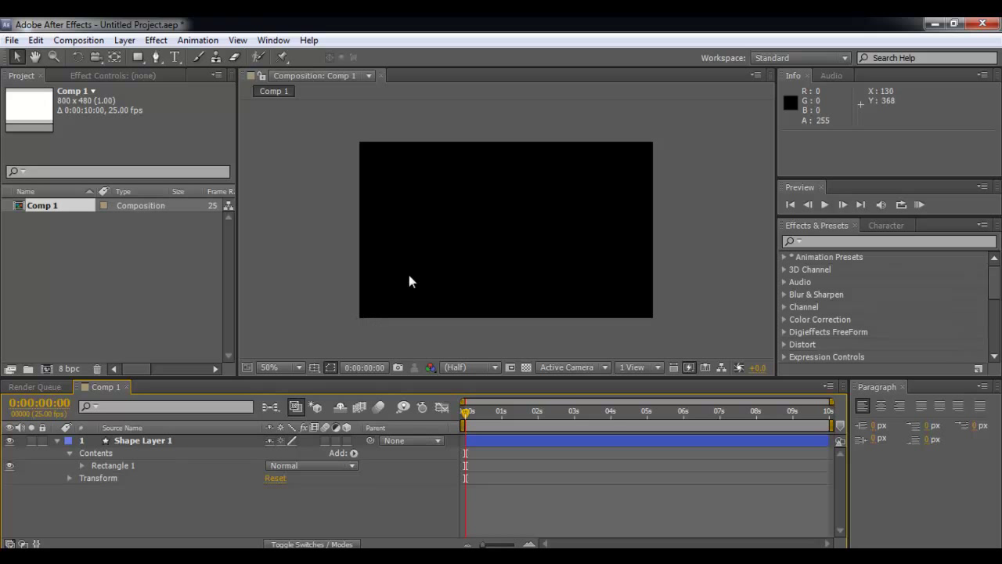
left_click(520, 206)
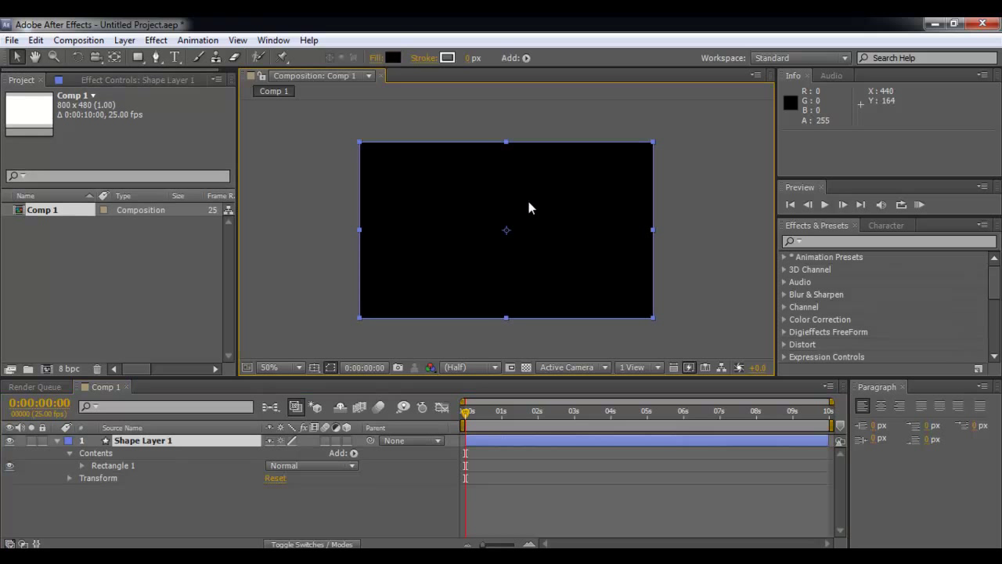
left_click(705, 213)
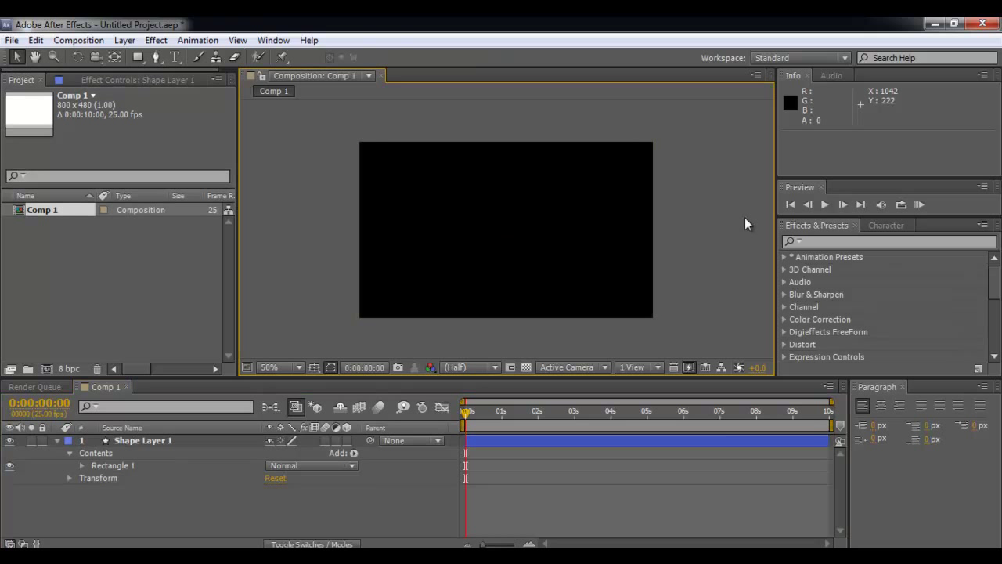
left_click(598, 441)
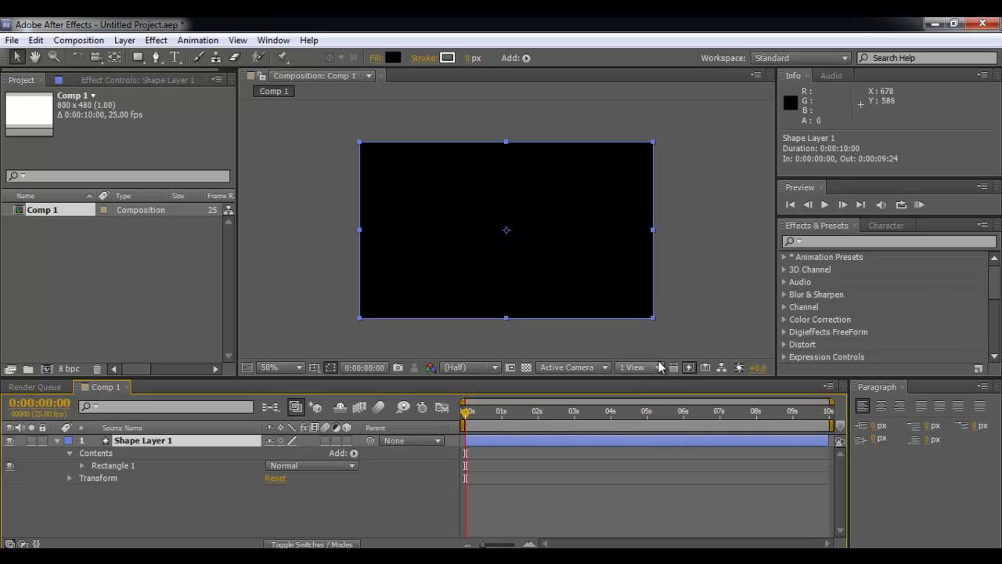
left_click(744, 325)
Step: Try other fill colours on the full-frame rectangle and cancel the colour change
left_click(645, 443)
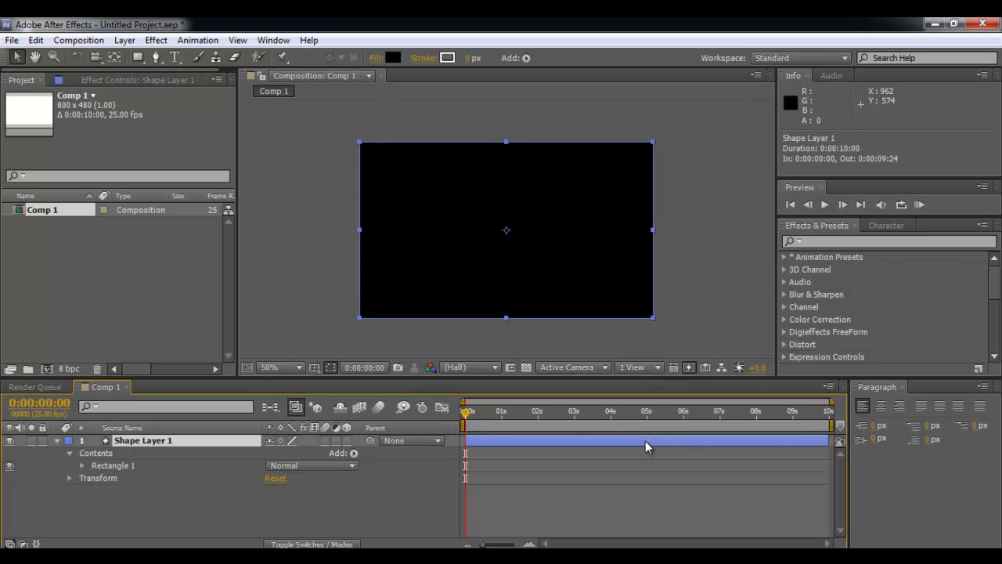
left_click(394, 57)
left_click_drag(564, 178, 532, 175)
left_click_drag(559, 142, 663, 141)
mouse_move(774, 223)
left_mouse_down()
mouse_move(754, 237)
mouse_move(749, 172)
mouse_move(610, 253)
mouse_move(706, 217)
mouse_move(643, 194)
mouse_move(734, 259)
mouse_move(629, 219)
mouse_move(725, 172)
mouse_move(685, 177)
mouse_move(669, 228)
mouse_move(675, 186)
mouse_move(716, 177)
mouse_move(708, 246)
mouse_move(682, 246)
mouse_move(712, 220)
mouse_move(650, 295)
left_mouse_up()
left_click(889, 195)
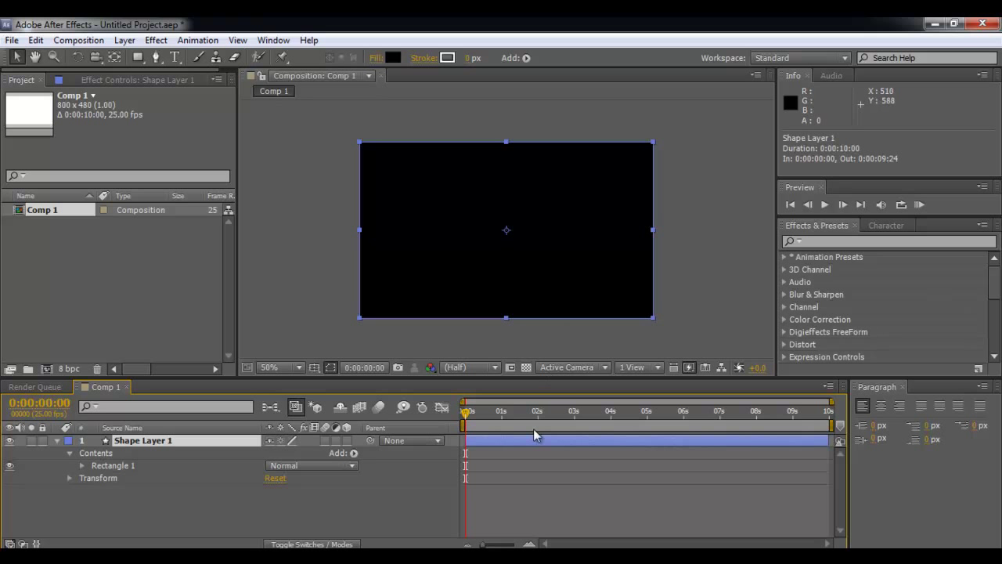
Step: Try a white fill (FFFFFF) on the full-frame rectangle and set it back to black (000000)
left_click(528, 486)
left_click(530, 438)
left_click(392, 57)
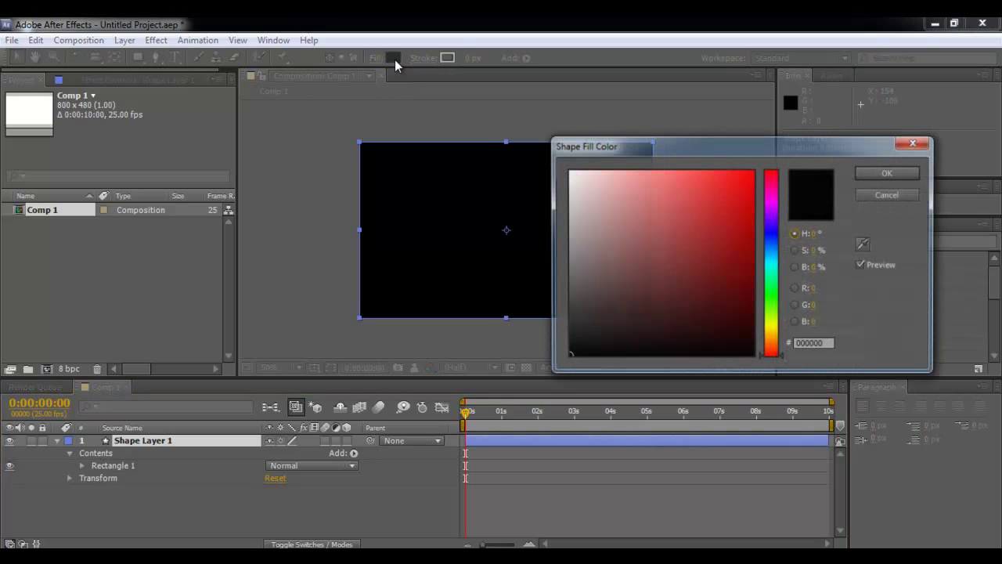
left_click(753, 171)
left_click(574, 170)
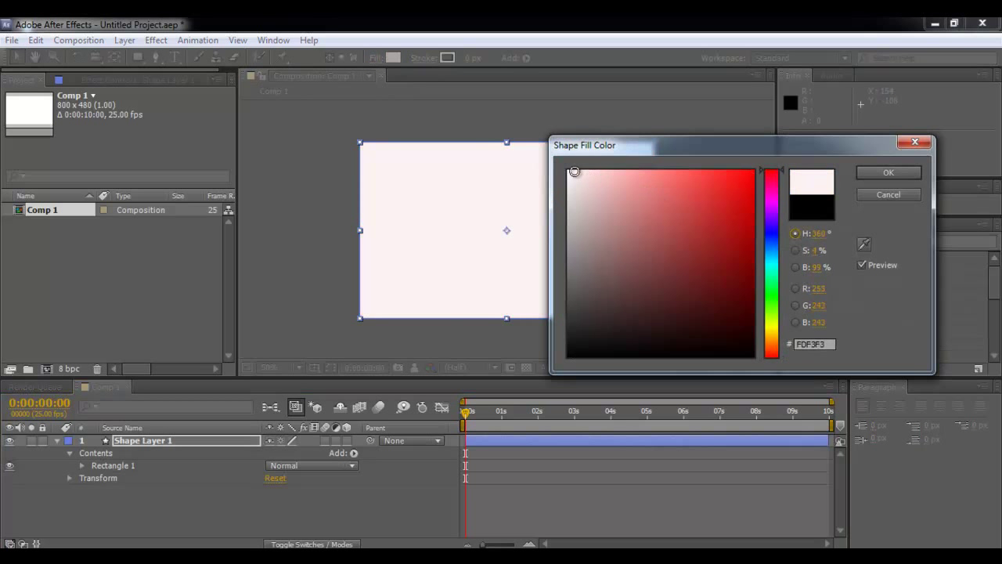
left_click_drag(767, 218, 770, 148)
left_click(567, 170)
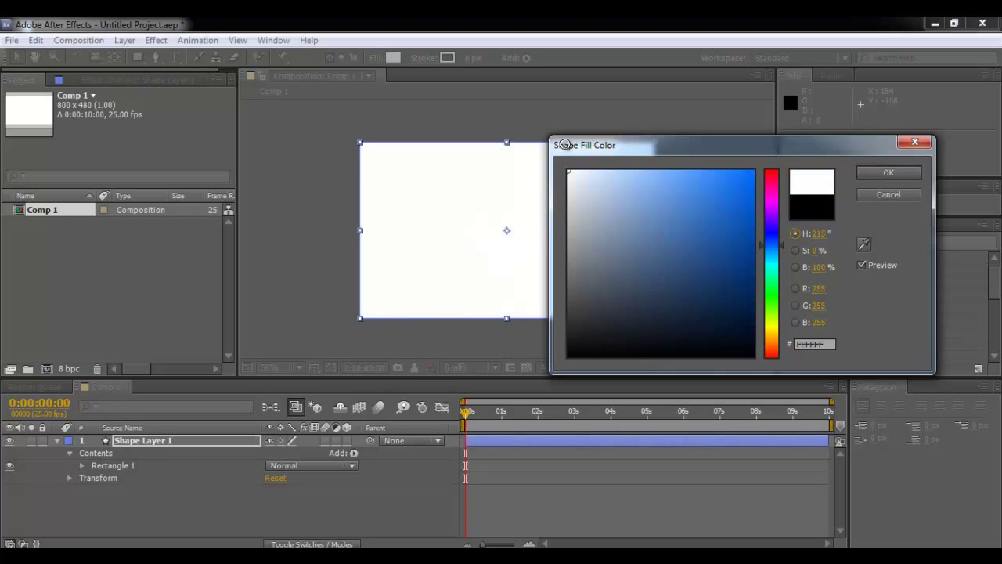
left_click(595, 320)
left_click_drag(595, 320, 545, 382)
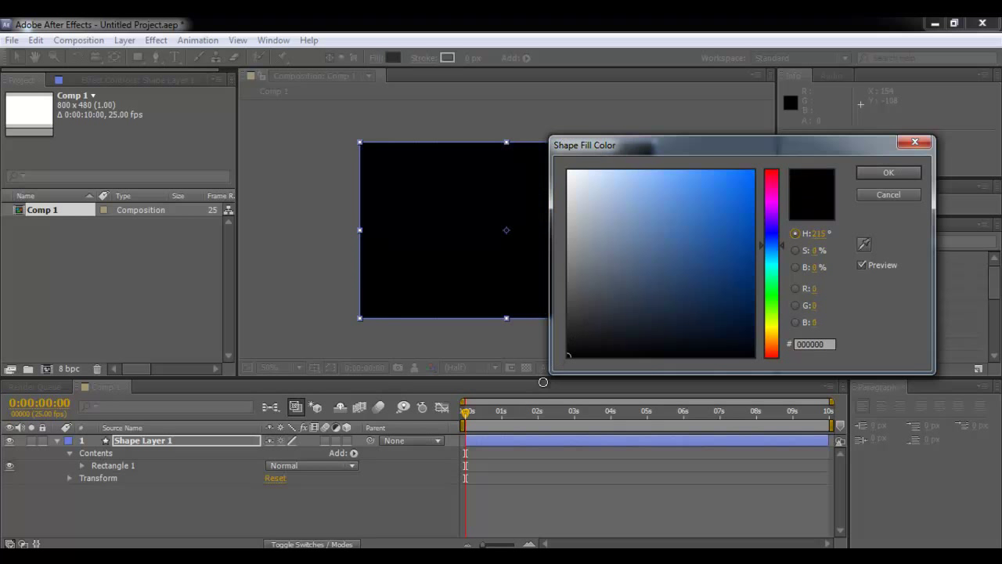
left_click(905, 170)
left_click(642, 115)
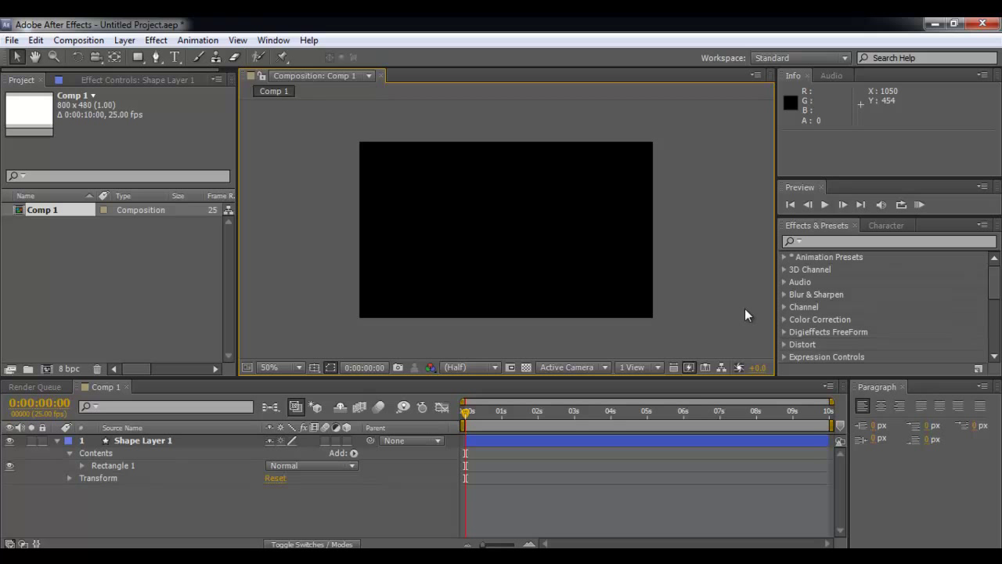
left_click(558, 281)
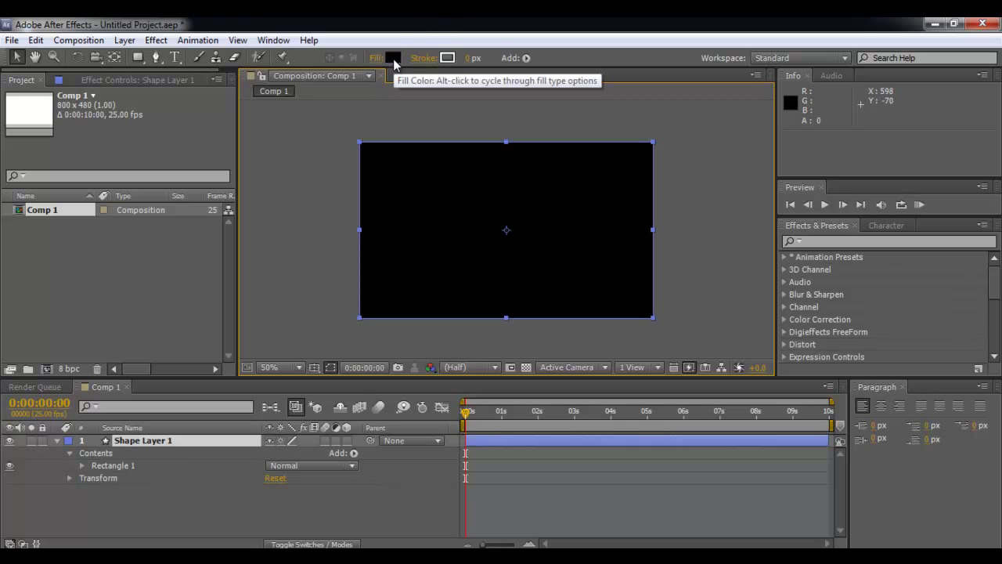
left_click(712, 183)
left_click(581, 182)
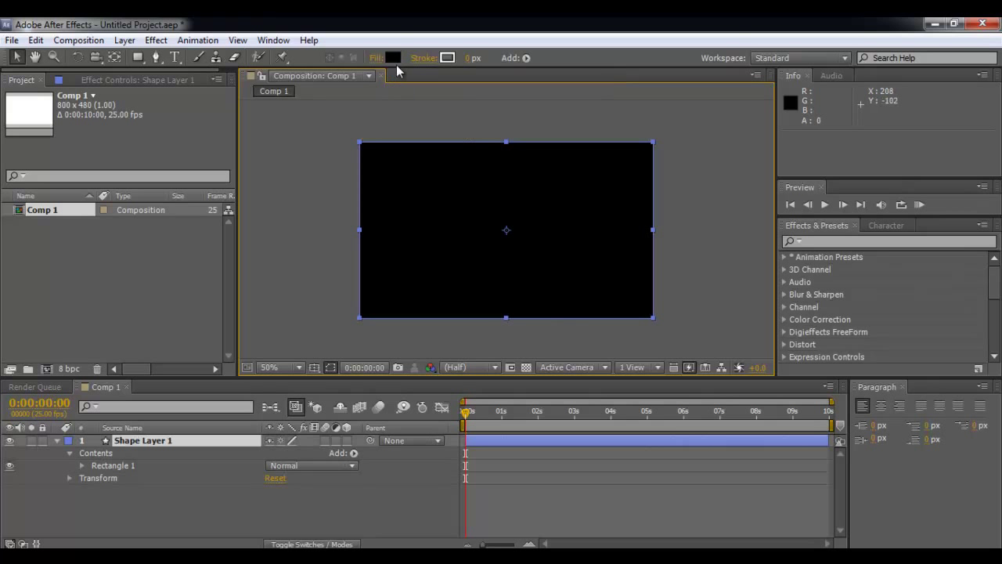
left_click(680, 173)
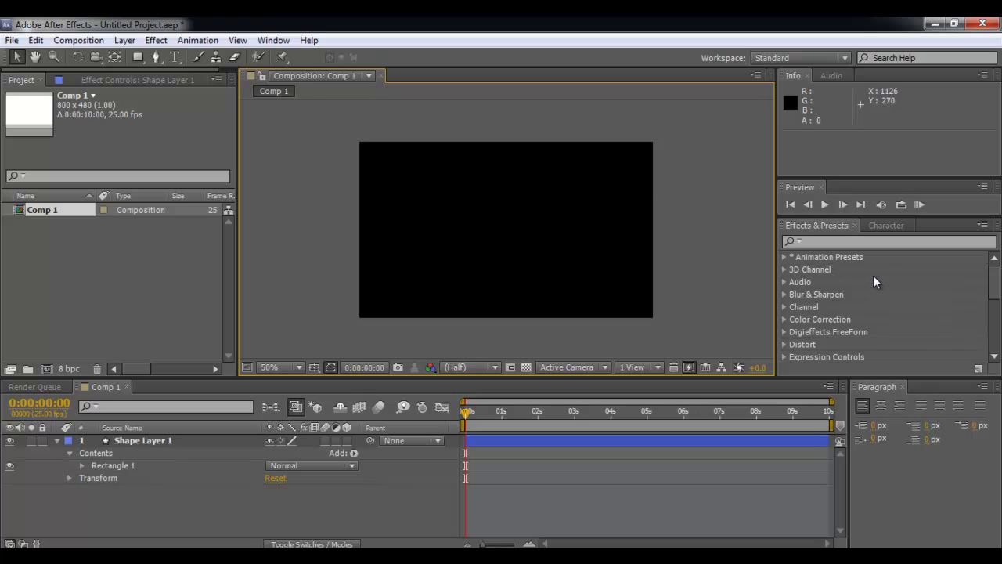
Step: Apply the Gaussian Blur effect from the Blur & Sharpen category to Shape Layer 1
scroll(843, 305, "down", 1)
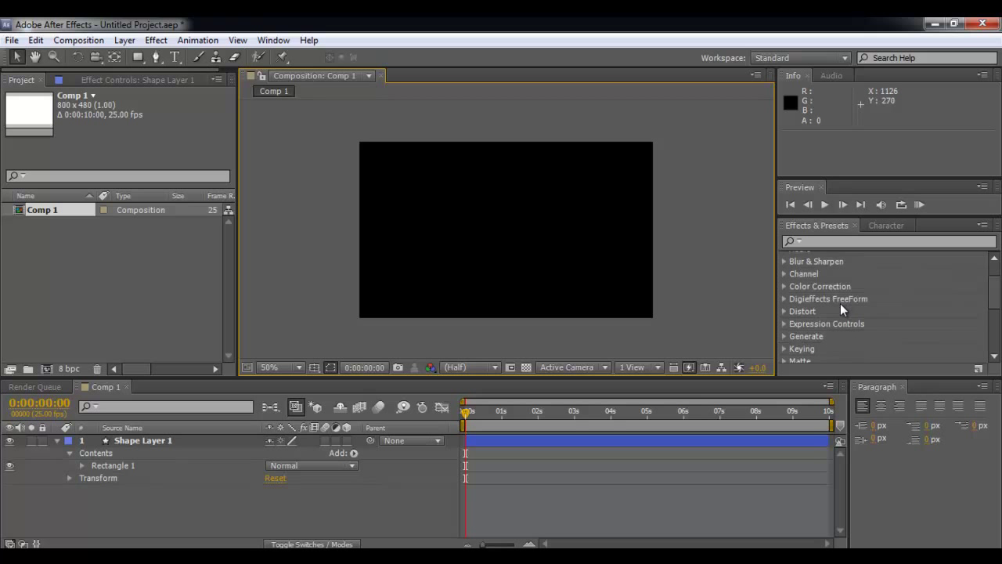
scroll(840, 303, "up", 1)
left_click(784, 295)
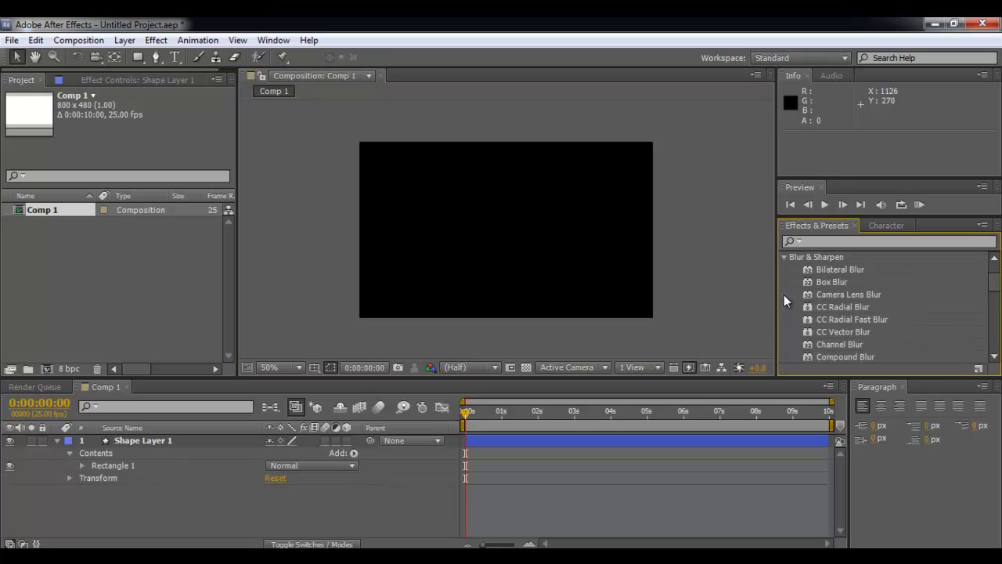
scroll(787, 282, "down", 1)
scroll(789, 284, "up", 1)
scroll(789, 281, "up", 1)
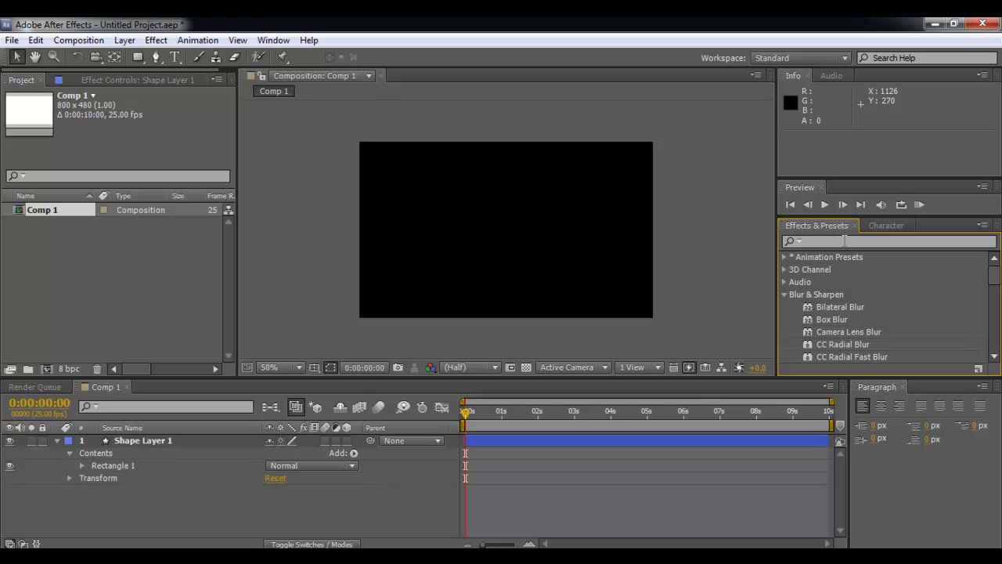
scroll(798, 299, "down", 1)
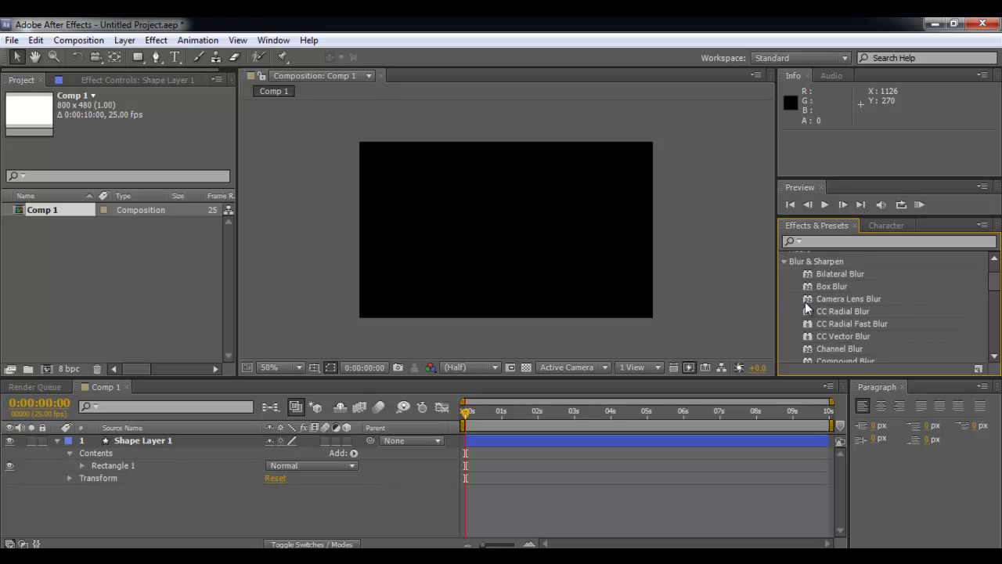
scroll(805, 302, "down", 1)
scroll(860, 332, "down", 1)
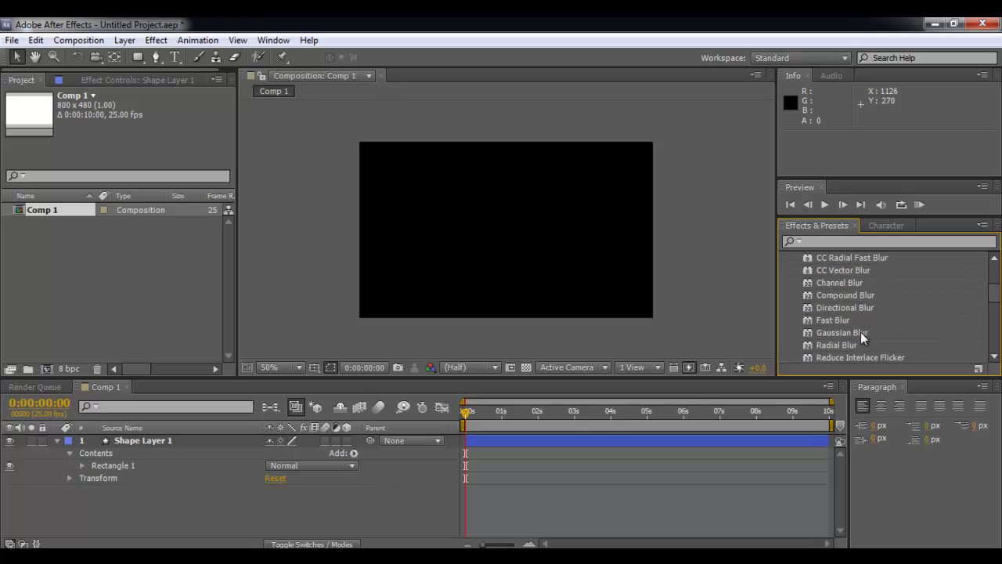
scroll(861, 330, "down", 1)
left_click(844, 299)
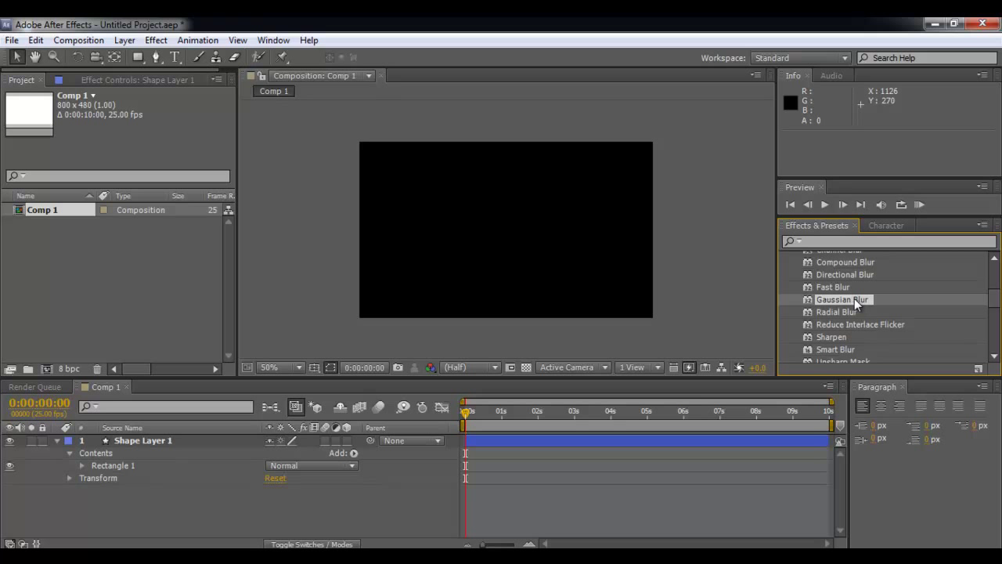
left_click_drag(857, 300, 562, 444)
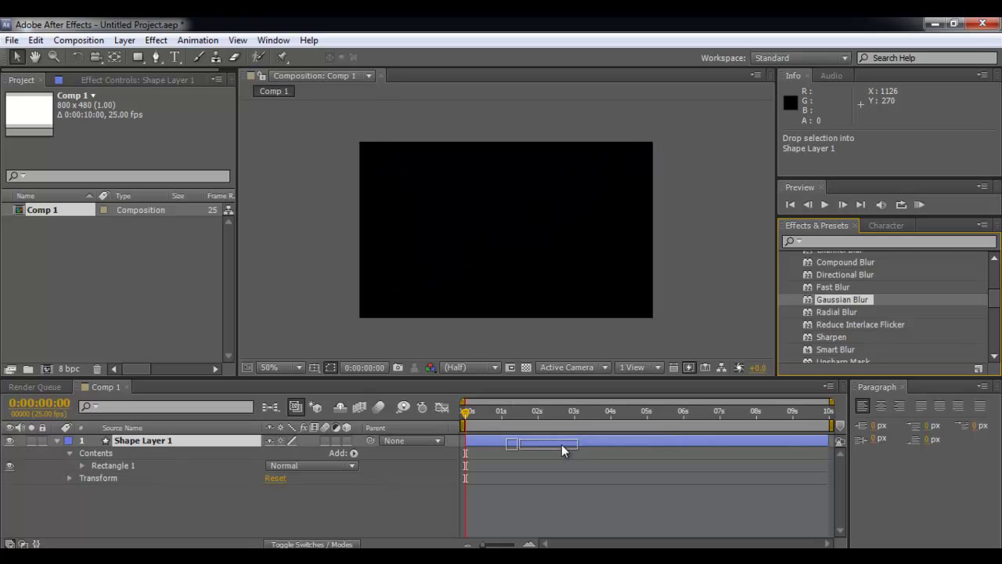
left_click_drag(561, 443, 571, 443)
left_click_drag(571, 443, 572, 449)
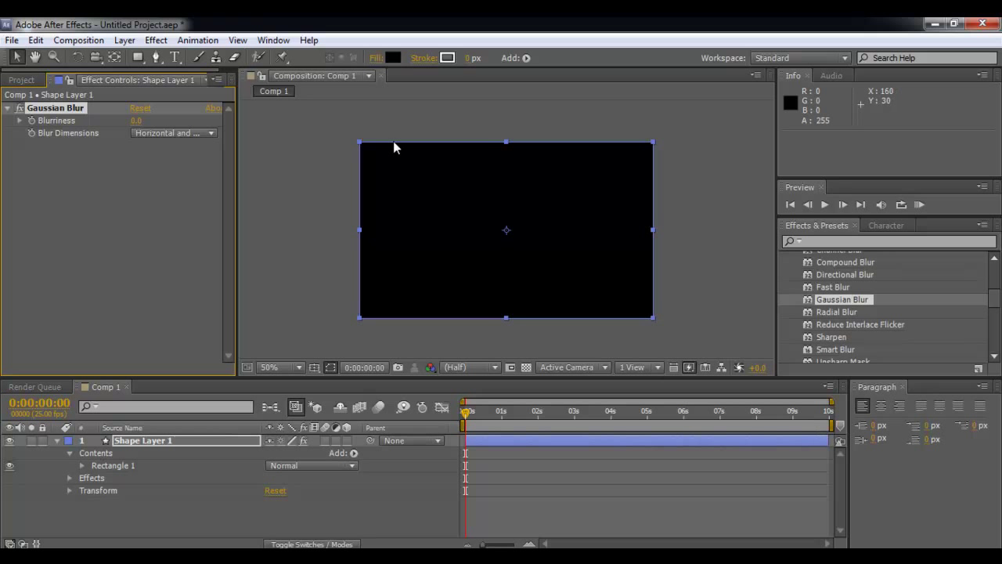
Step: Widen the effect settings area and set the Gaussian Blur's Blurriness to 567.0
left_click_drag(237, 127, 311, 132)
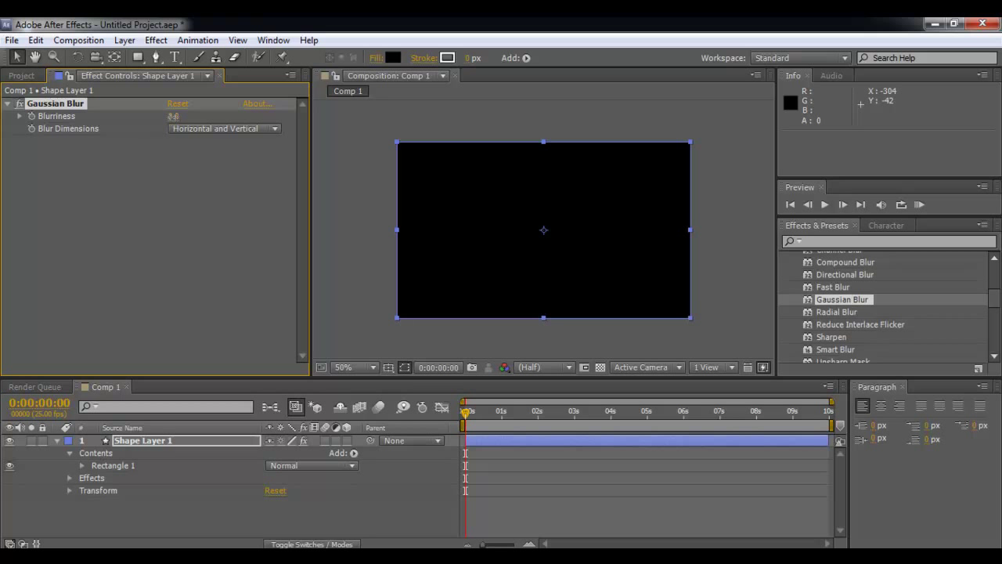
left_click_drag(173, 116, 783, 184)
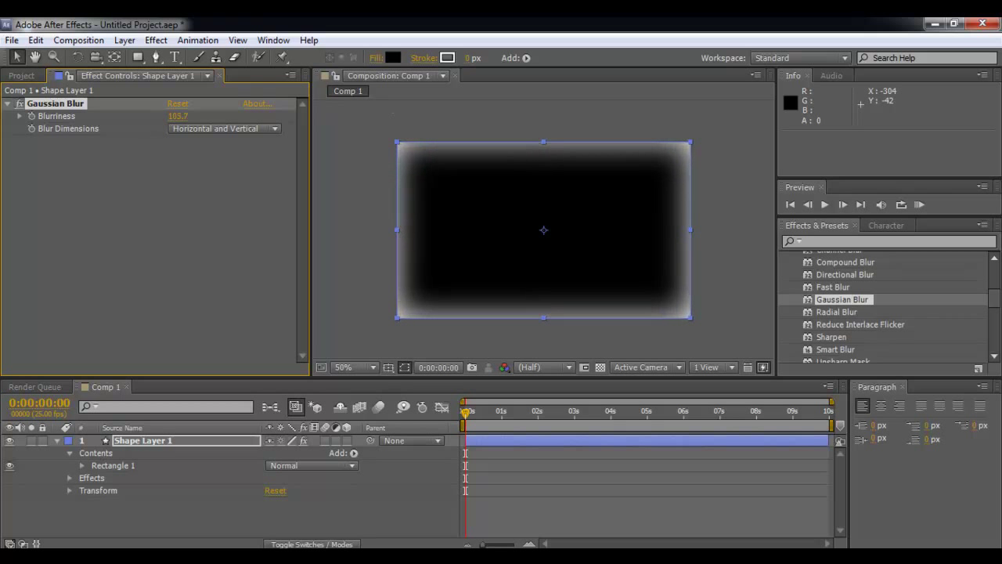
left_click(181, 257)
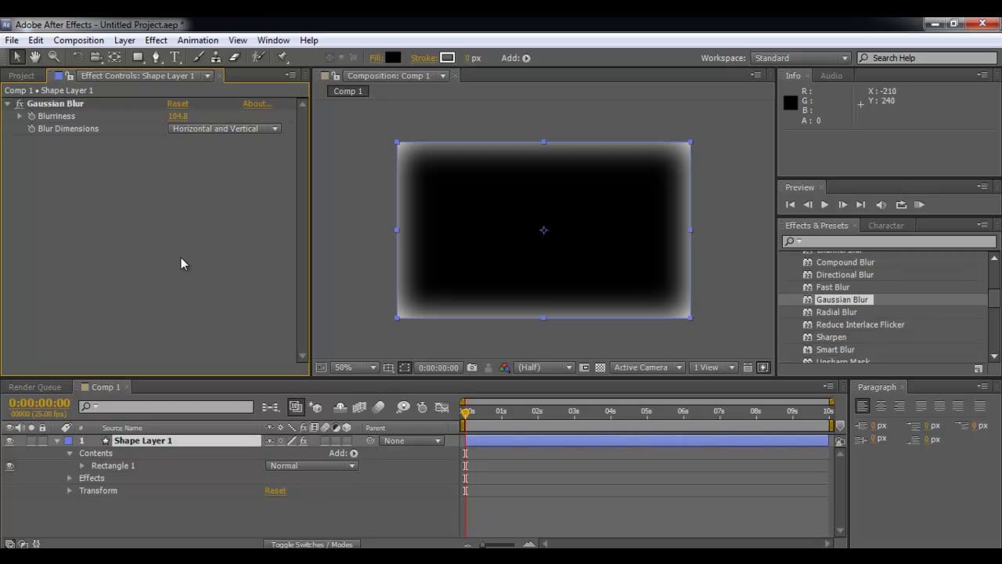
left_click(361, 235)
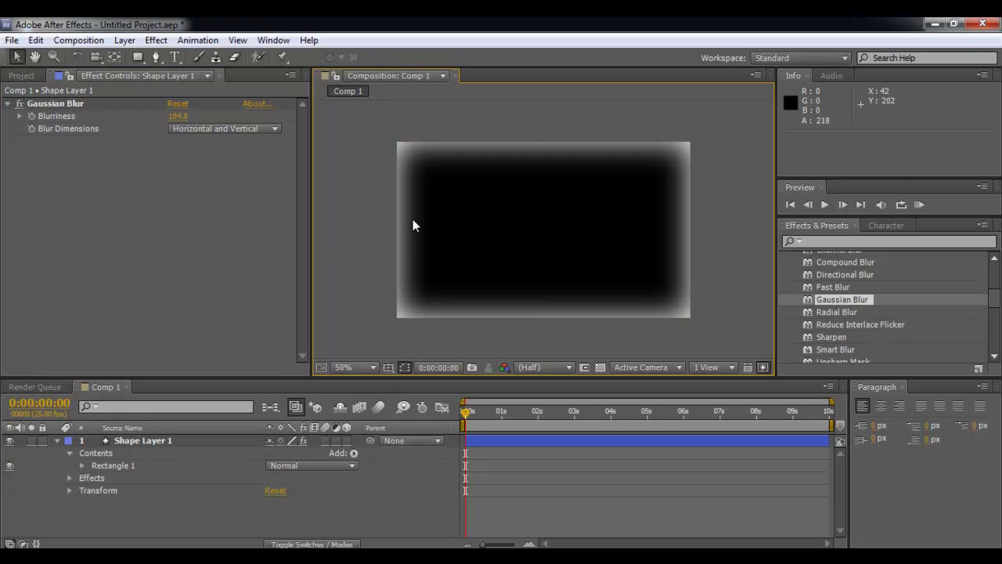
left_click_drag(179, 116, 328, 117)
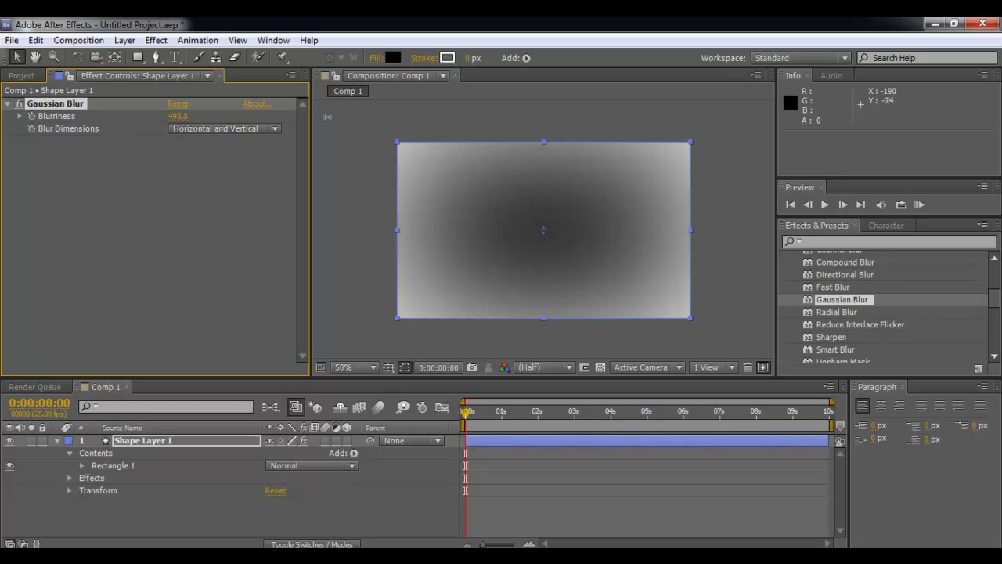
left_click(728, 191)
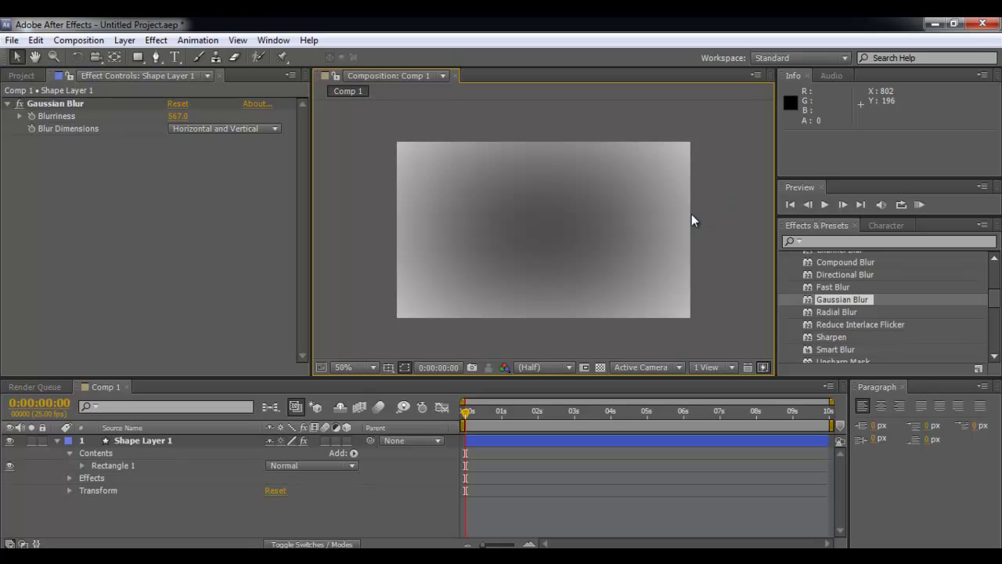
Step: Reveal only the Opacity property of Shape Layer 1 and set it to 41%
left_click(619, 229)
left_click(714, 228)
left_click(599, 216)
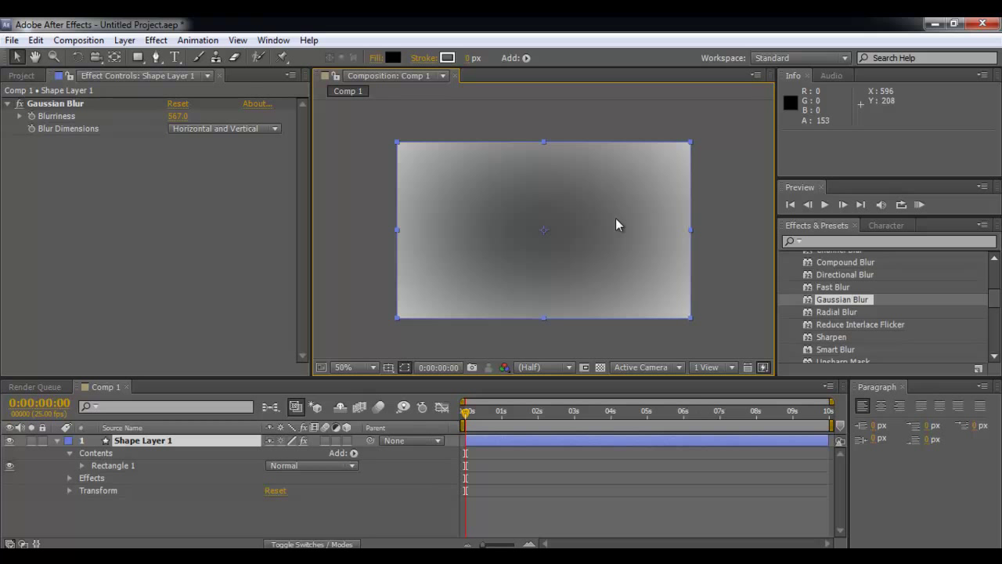
key("t")
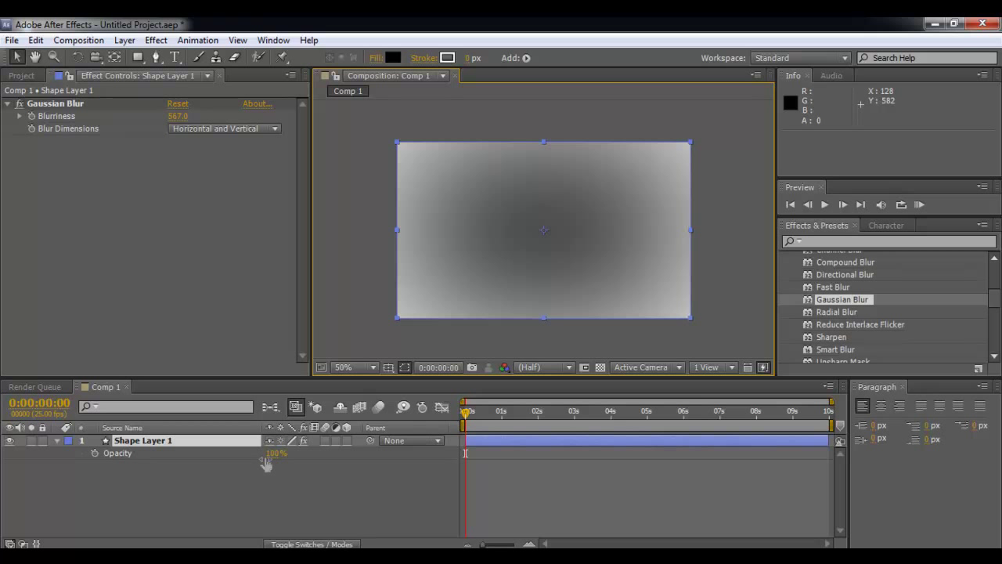
left_click_drag(268, 464, 242, 467)
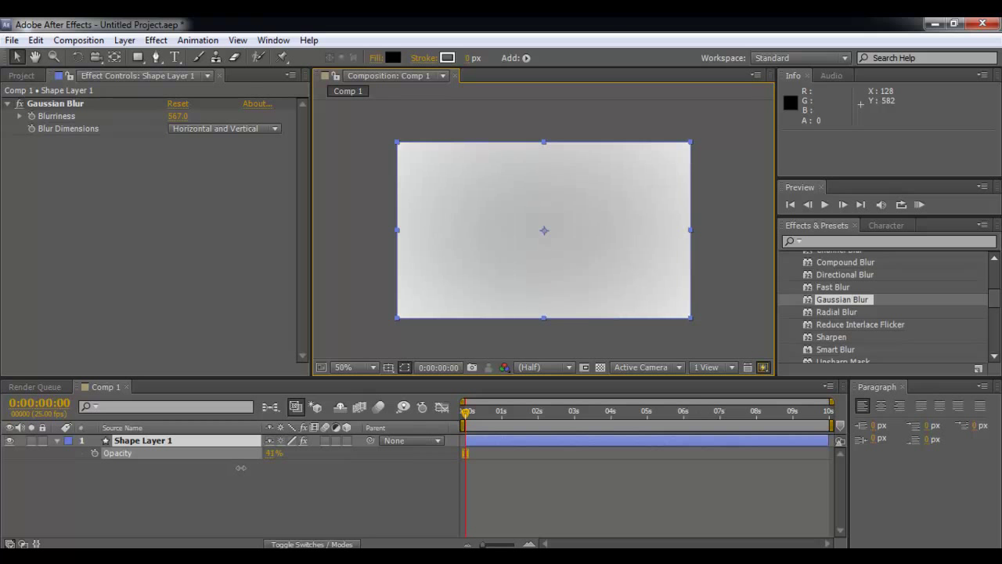
left_click(727, 286)
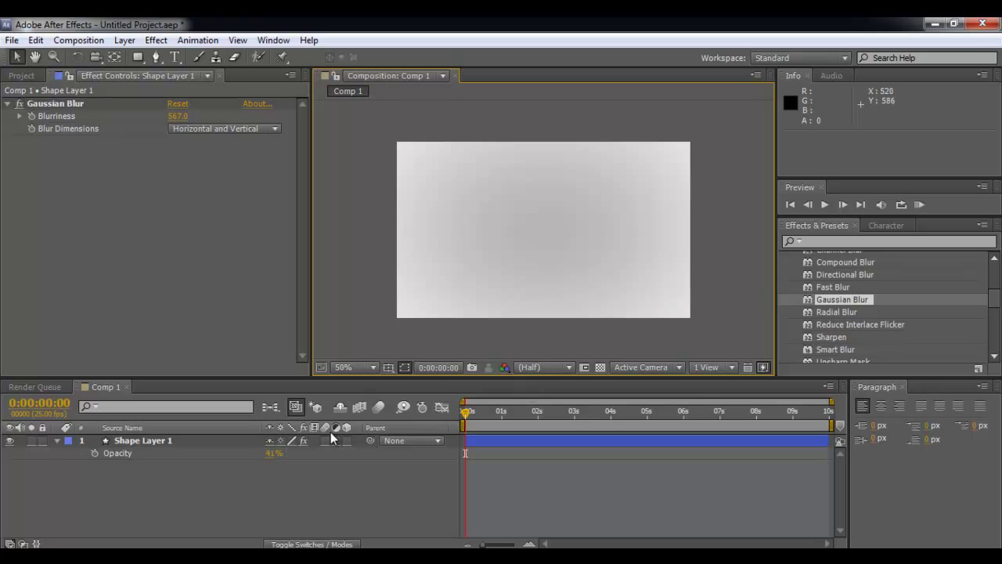
Step: Lock Shape Layer 1 so it cannot be selected in the composition
left_click(40, 444)
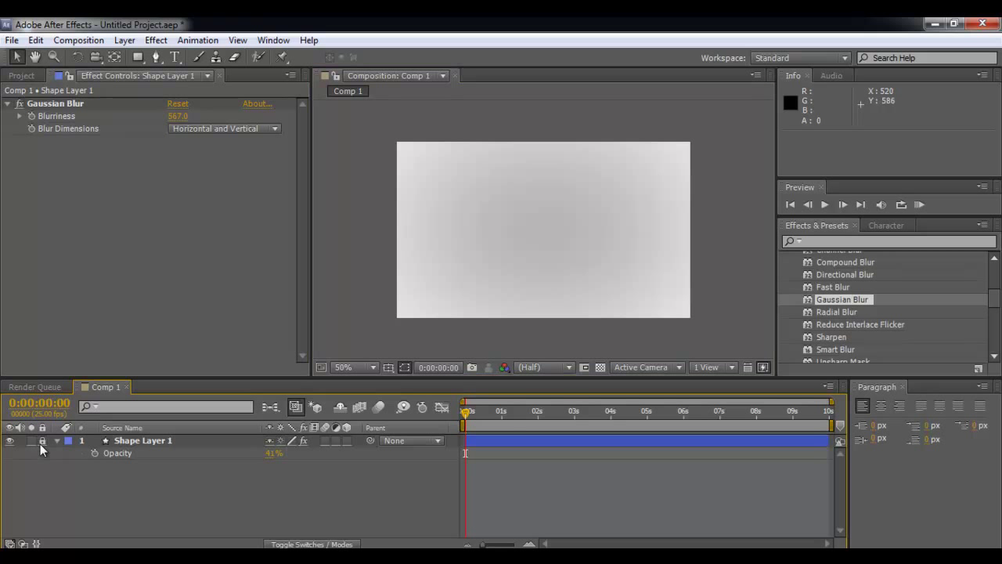
left_click(43, 441)
left_click(522, 208)
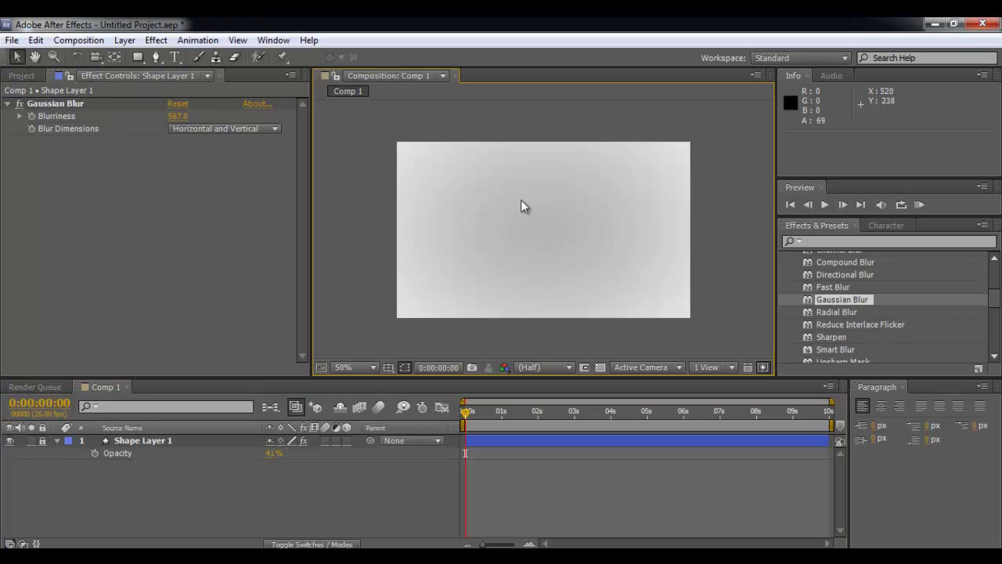
Step: Add a text layer reading MESISE and centre it in the frame at about position 138, 294
left_click(175, 57)
left_click(460, 232)
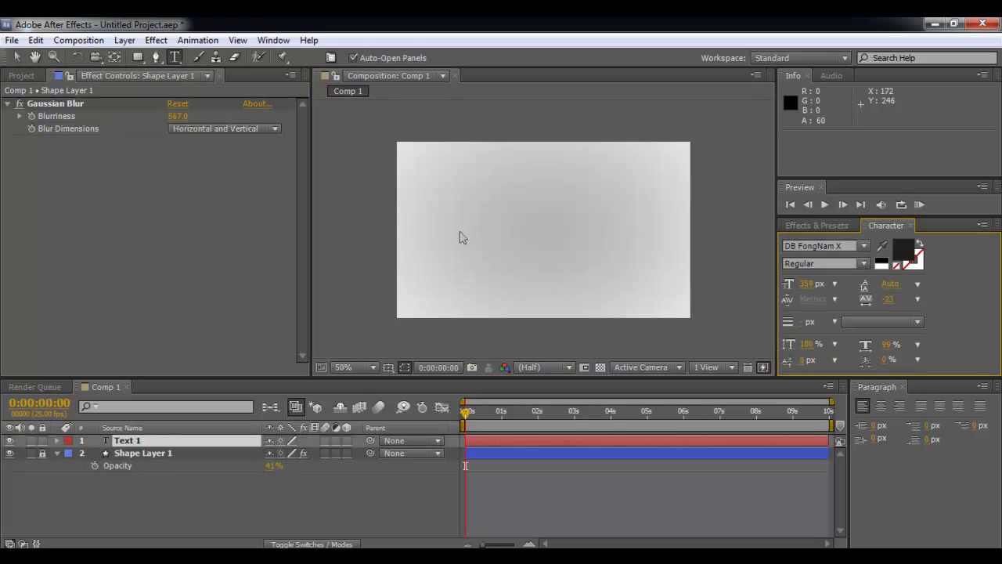
type("MES E")
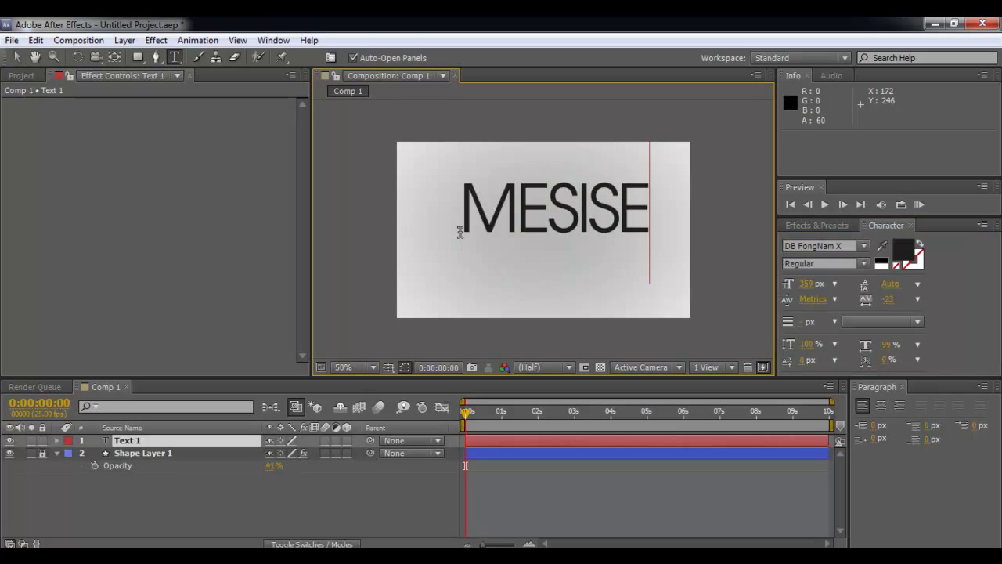
left_click(17, 58)
left_click(370, 133)
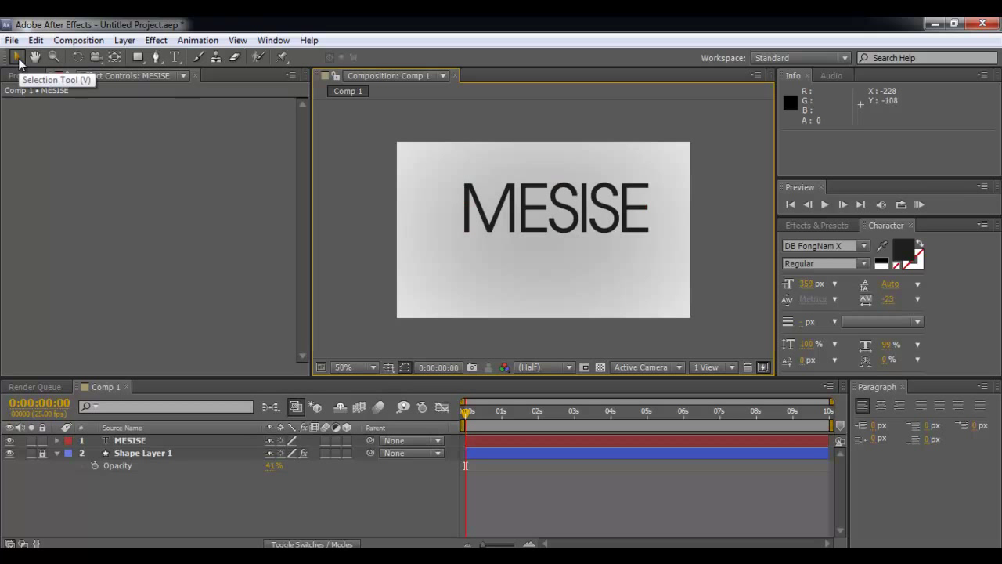
left_click_drag(529, 202, 515, 223)
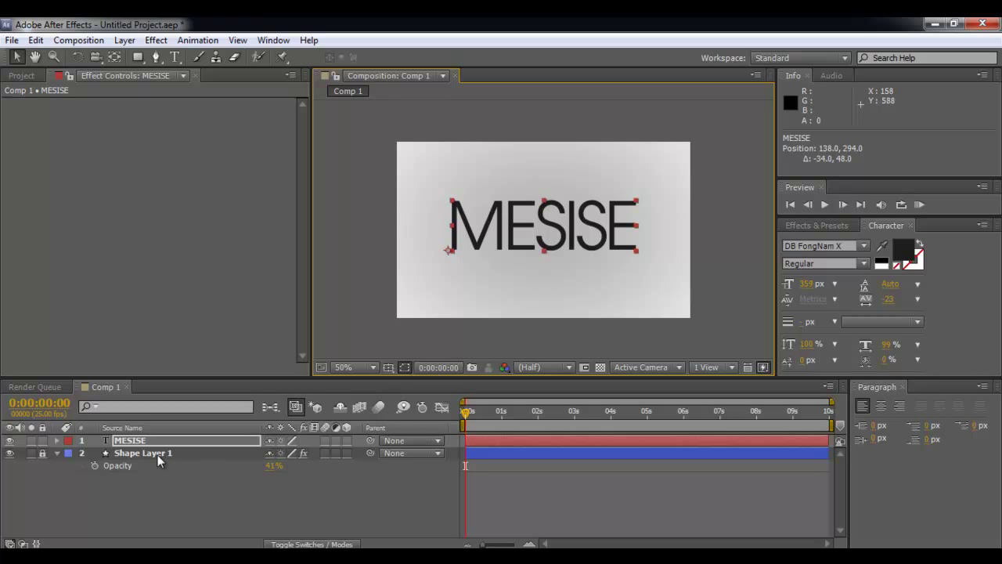
Step: Turn on keyframing for the MESISE layer's Position, Scale, Rotation and Opacity at 0:00:00:00
left_click(56, 439)
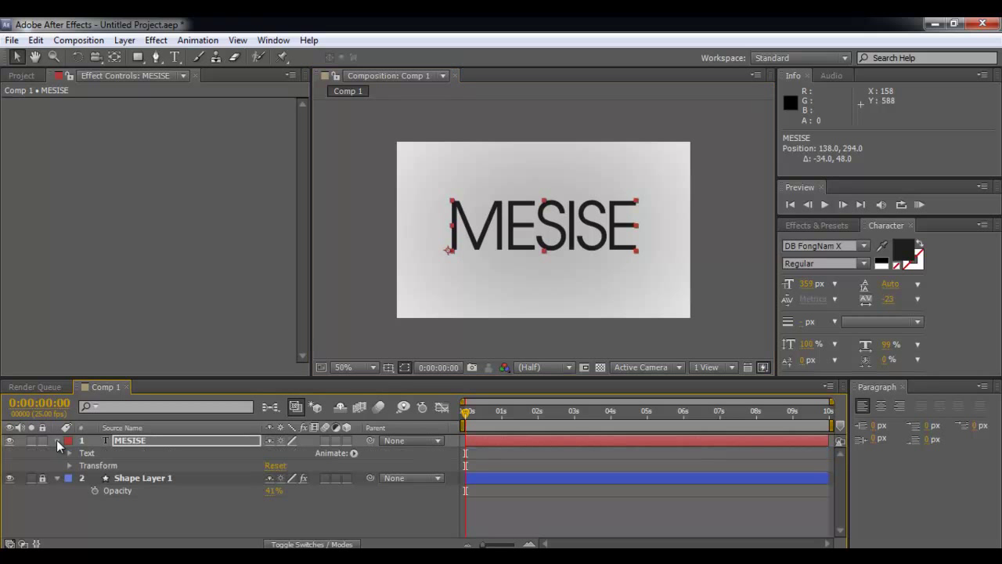
left_click(70, 465)
scroll(133, 463, "down", 1)
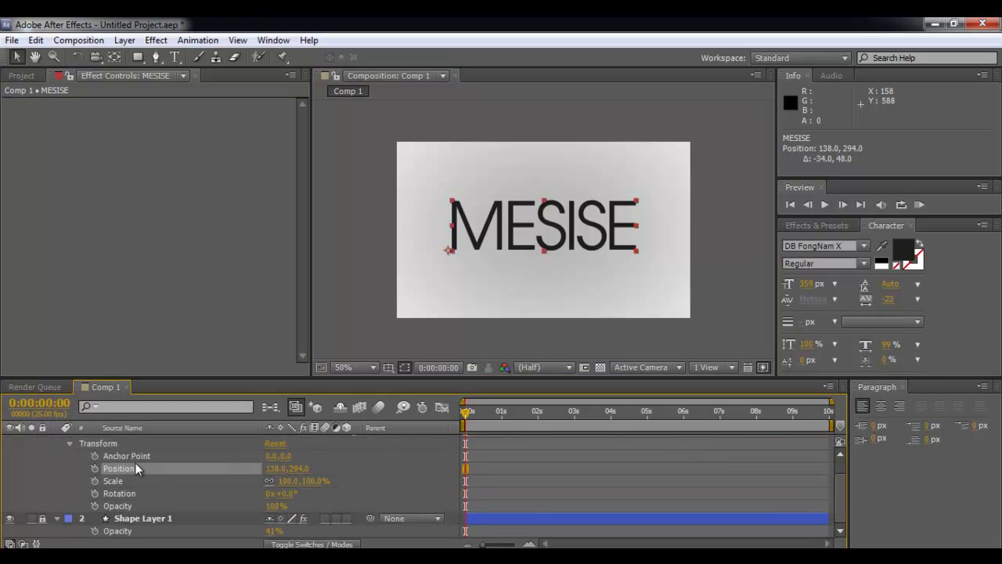
left_click(95, 506)
left_click(95, 493)
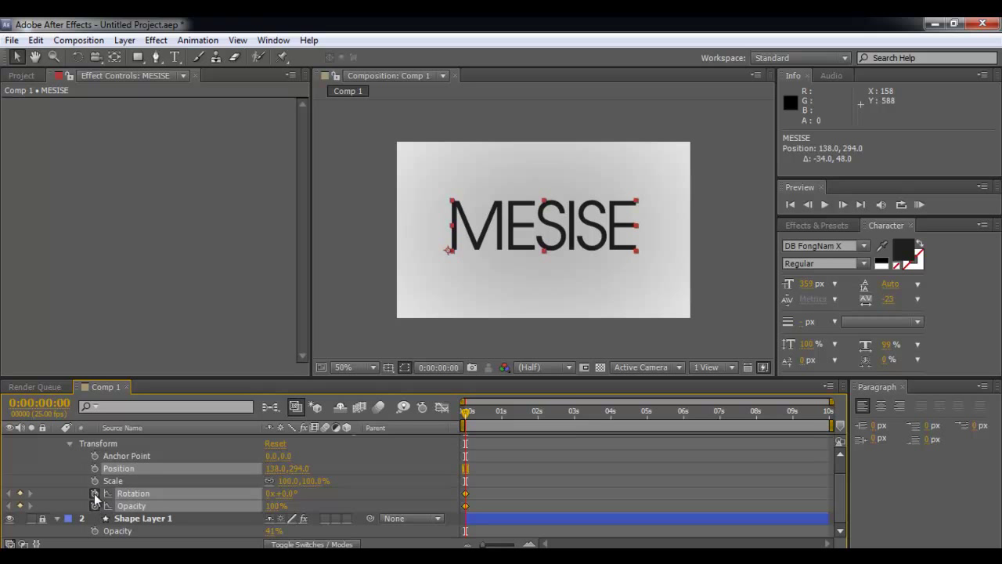
left_click(95, 481)
left_click(95, 468)
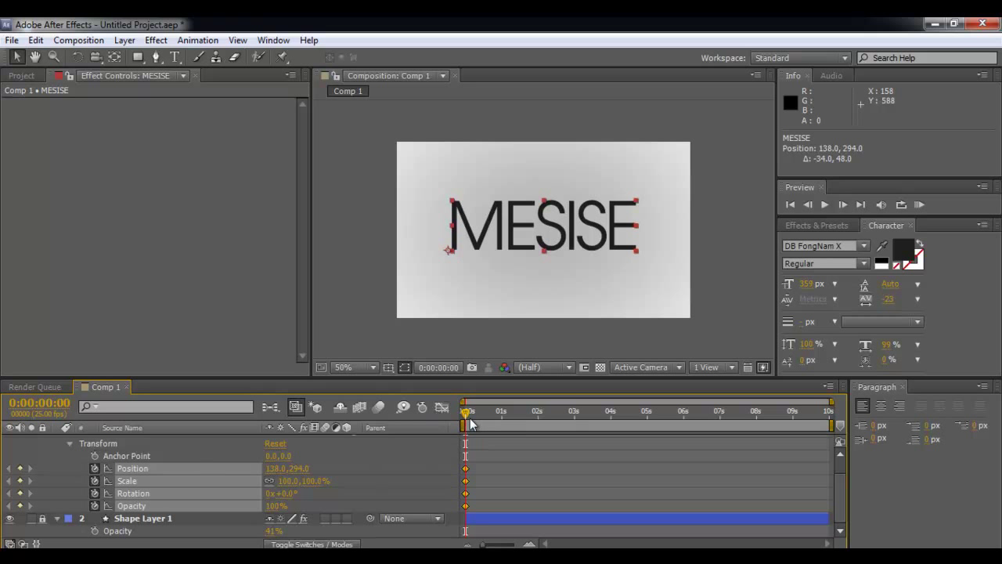
Step: Zoom into the timeline one level and move the current time to 0:00:00:12
left_click_drag(466, 410, 505, 416)
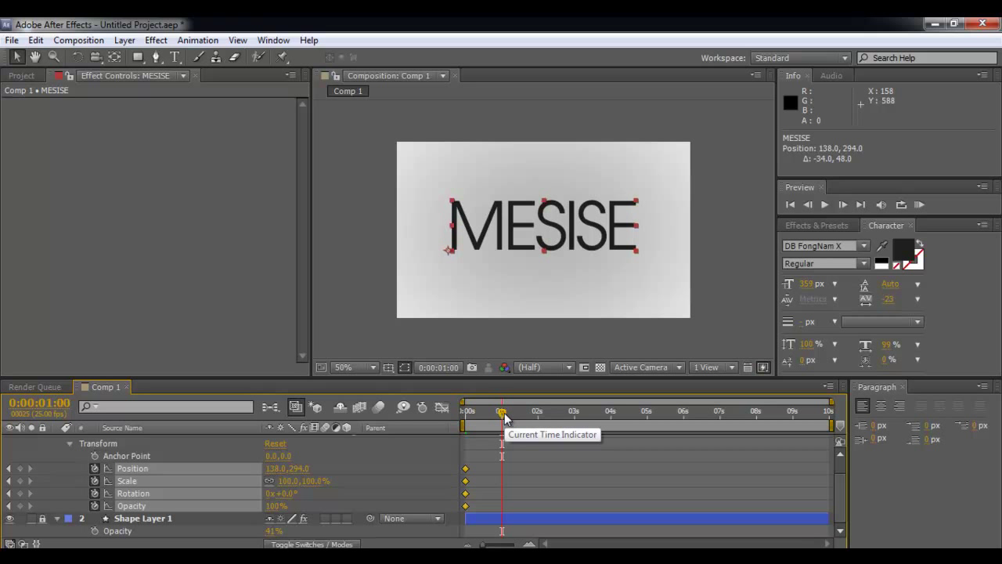
left_click(530, 543)
left_click_drag(553, 543, 535, 543)
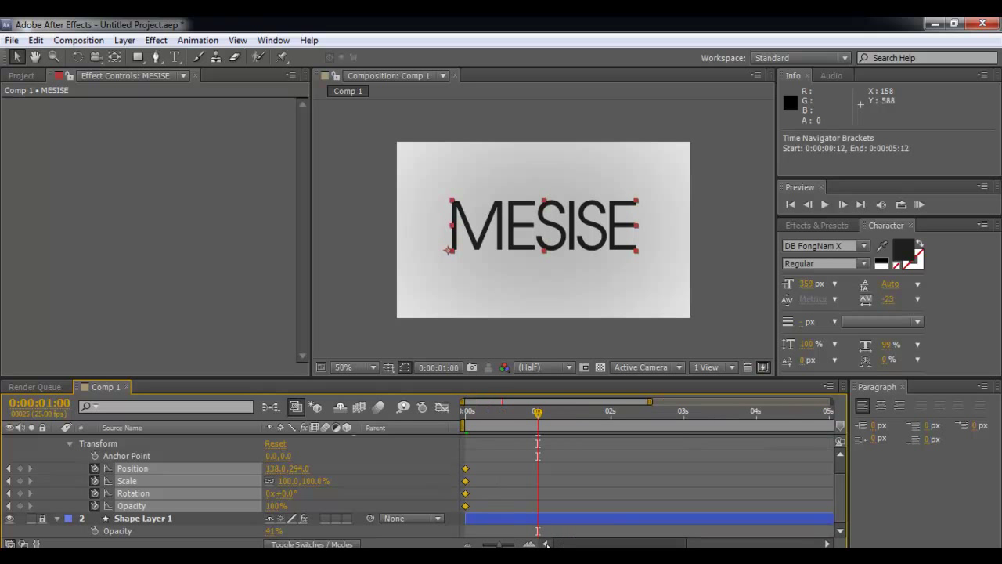
left_click_drag(537, 412, 501, 421)
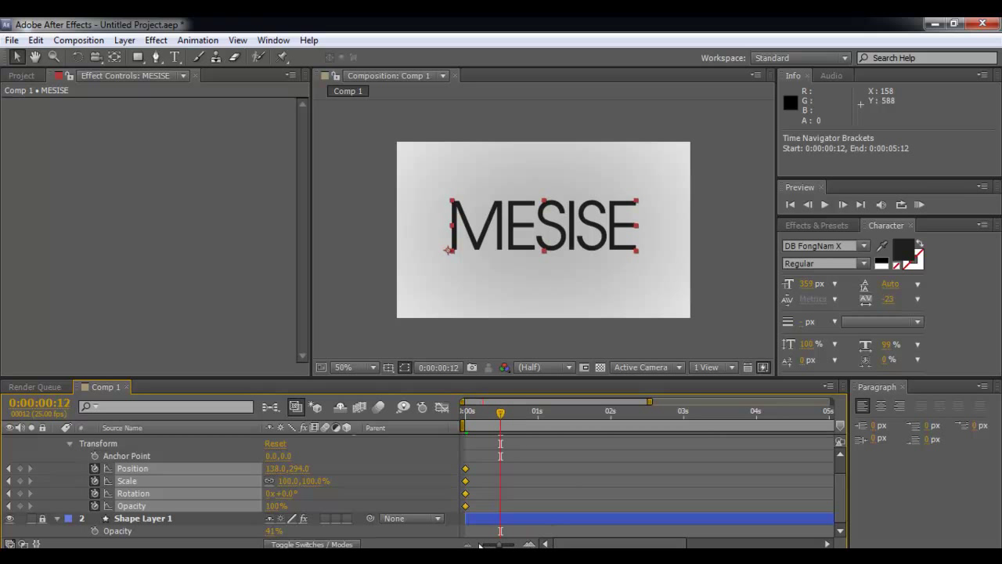
Step: Zoom the timeline in to show individual frames and move the current time to 0:00:00:05
left_click(533, 545)
left_click(532, 545)
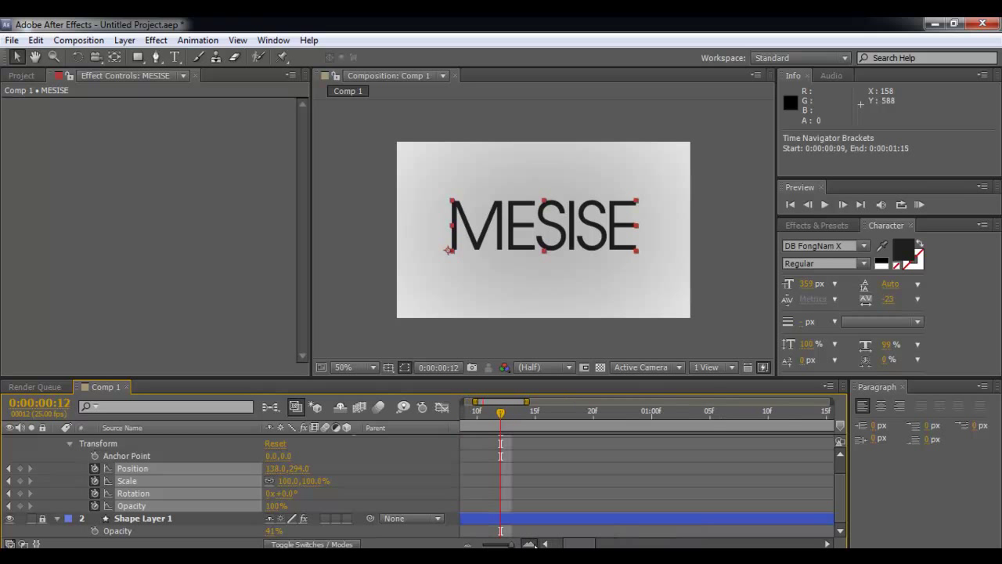
left_click(531, 544)
left_click(470, 545)
left_click(470, 545)
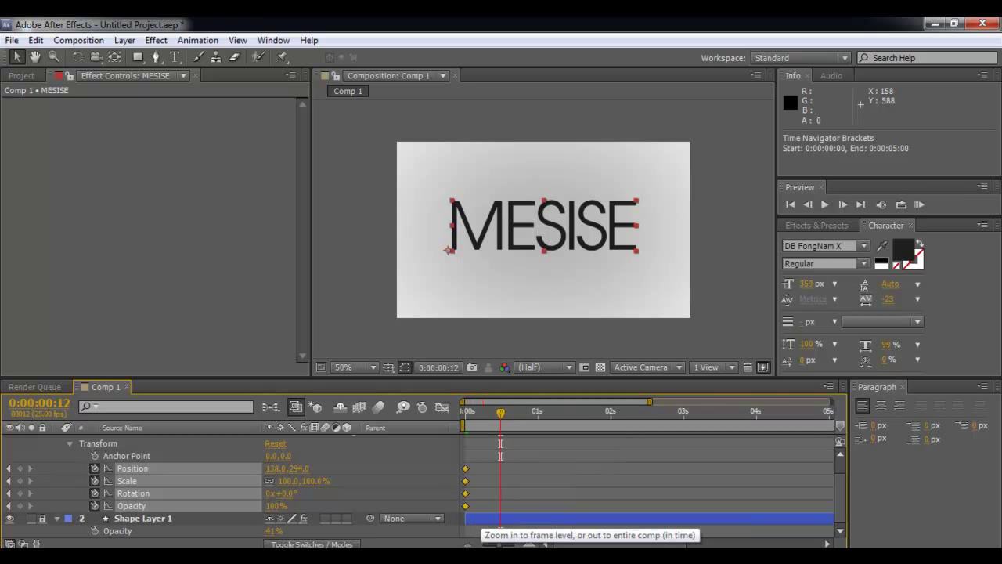
left_click(529, 544)
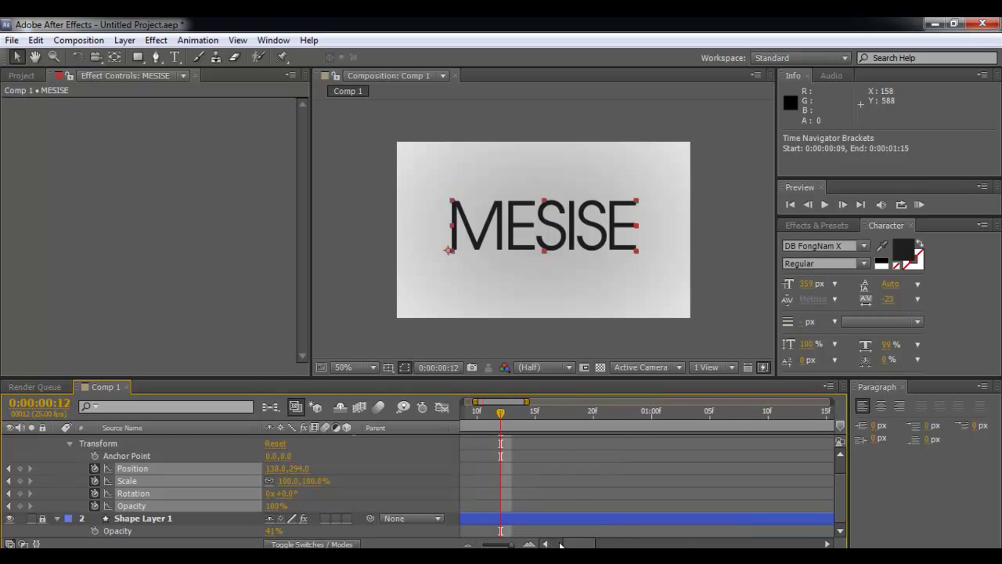
left_click_drag(571, 544, 561, 544)
left_click(546, 422)
left_click_drag(545, 423, 524, 423)
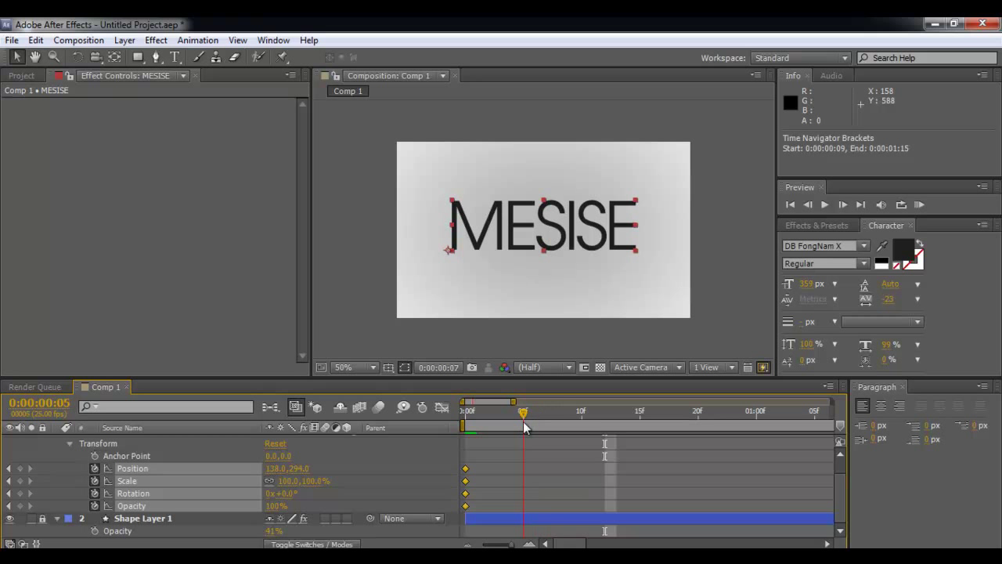
Step: At 0:00:00:05, enlarge the MESISE text to about 294.7% and reposition it to about -468, 550
left_click(561, 420)
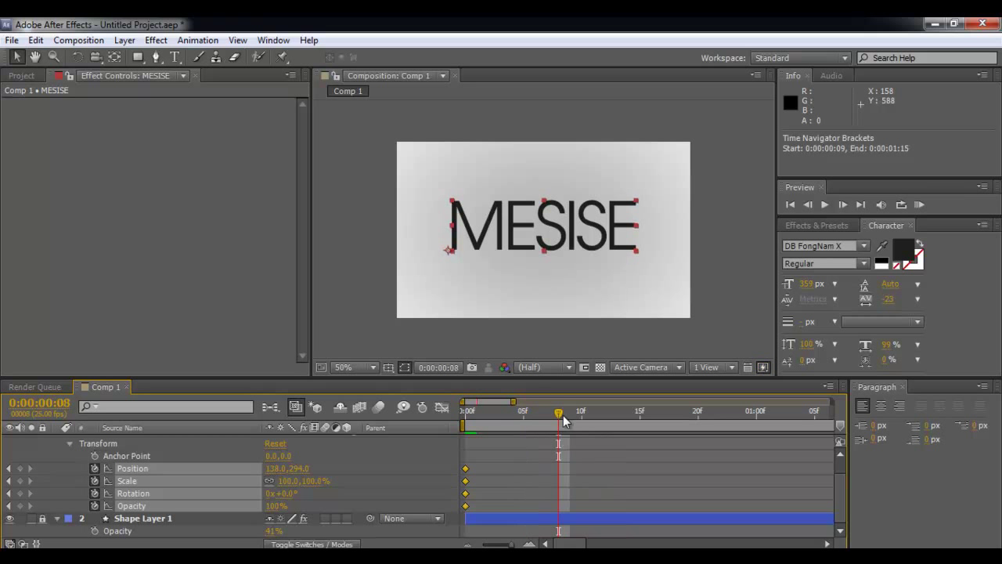
left_click_drag(543, 421, 524, 423)
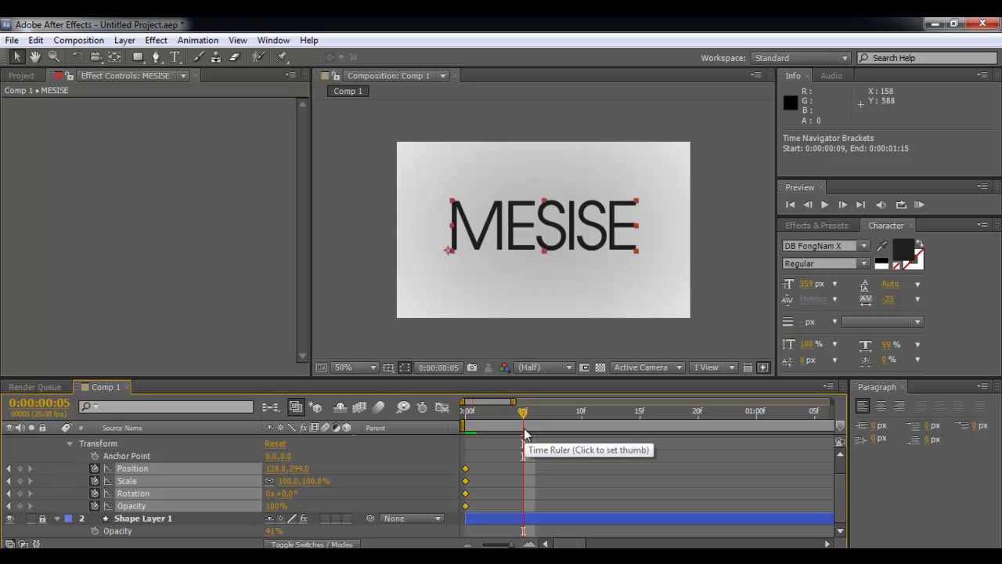
mouse_move(523, 412)
left_mouse_down()
mouse_move(577, 411)
mouse_move(526, 418)
left_mouse_up()
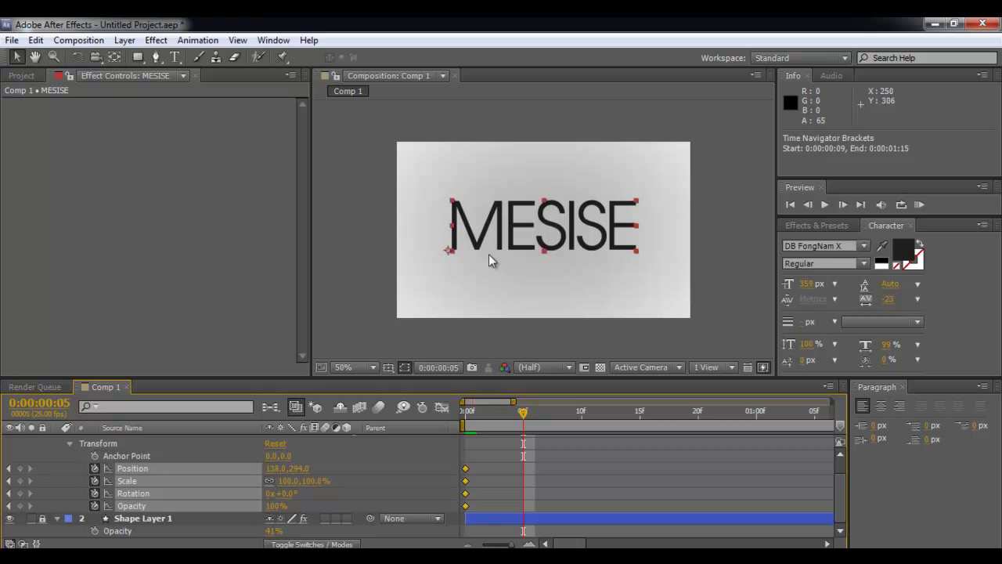
left_click(633, 202)
left_click_drag(635, 205, 998, 106)
left_click_drag(617, 187, 380, 288)
key("comma")
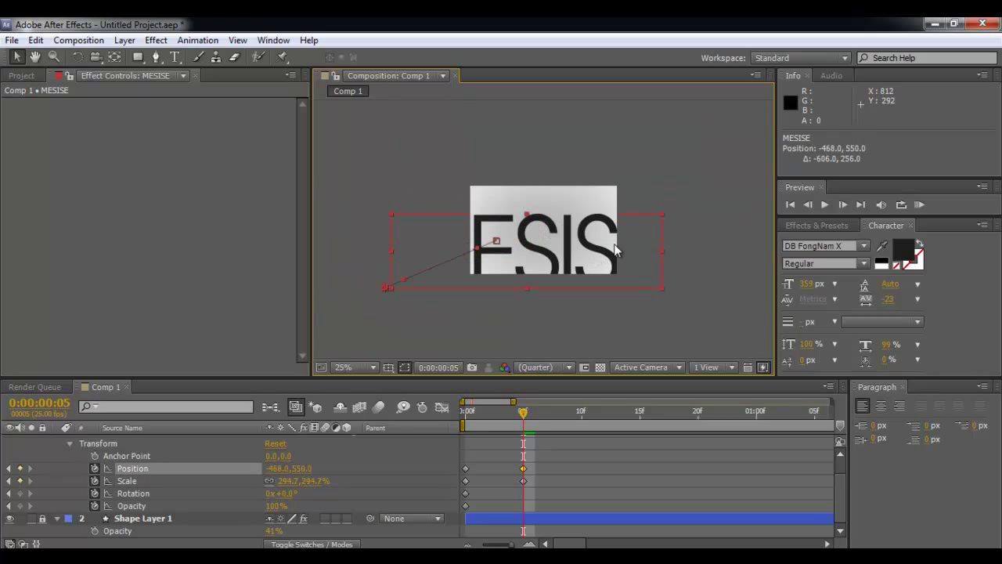
Step: Enlarge the MESISE text at 0:00:00:05 to about 3757.7% and shift it to about -10168, 2222
left_click_drag(662, 213, 1001, 125)
left_click_drag(638, 167, 488, 257)
key("comma")
key("comma")
key("comma")
key("period")
key("comma")
left_click_drag(580, 249, 471, 250)
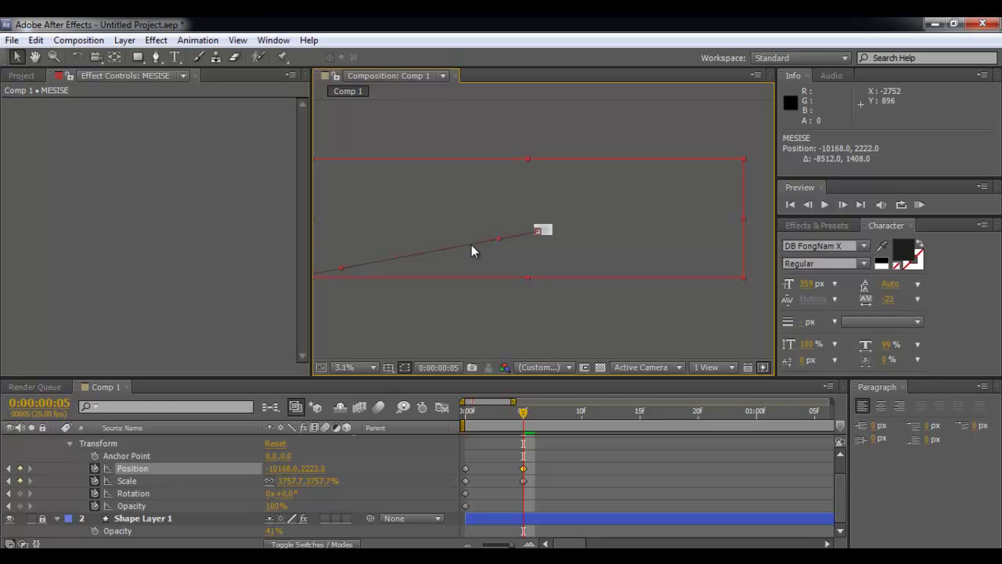
key("shift+slash")
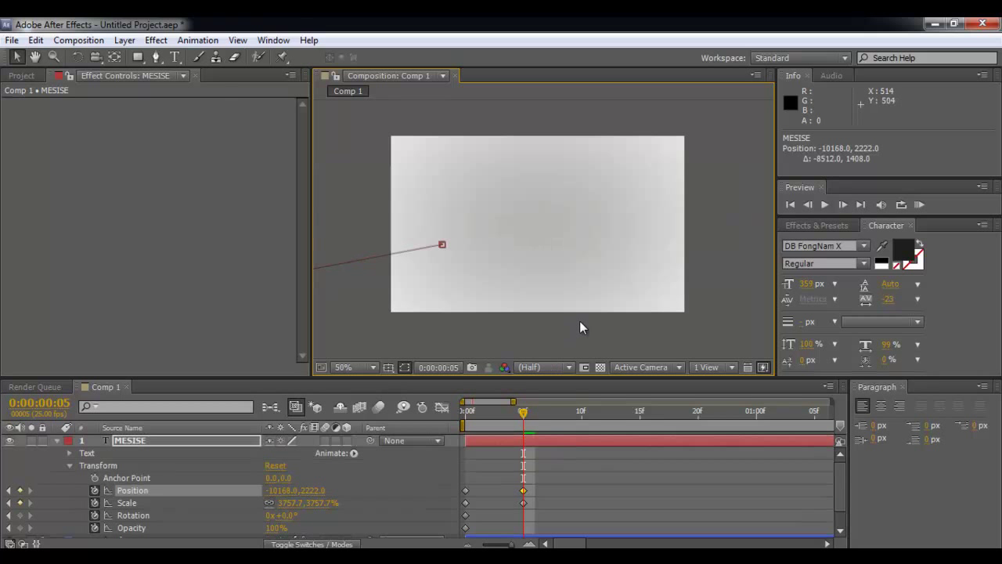
Step: Return to 0:00:00:00 and preview the MESISE scaling animation several times
left_click_drag(522, 411, 466, 413)
left_click(919, 204)
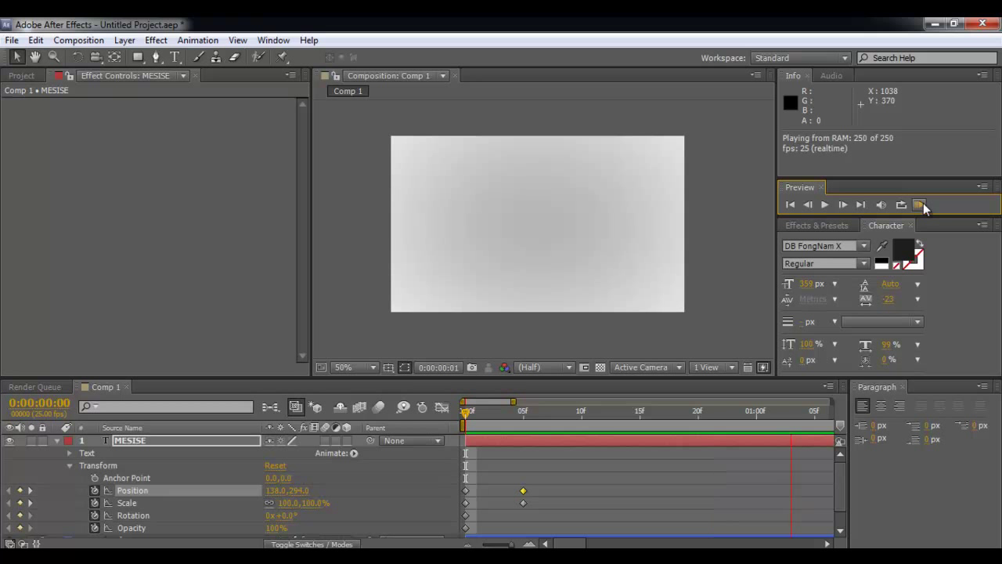
left_click(921, 206)
left_click(920, 204)
left_click(924, 205)
left_click(920, 204)
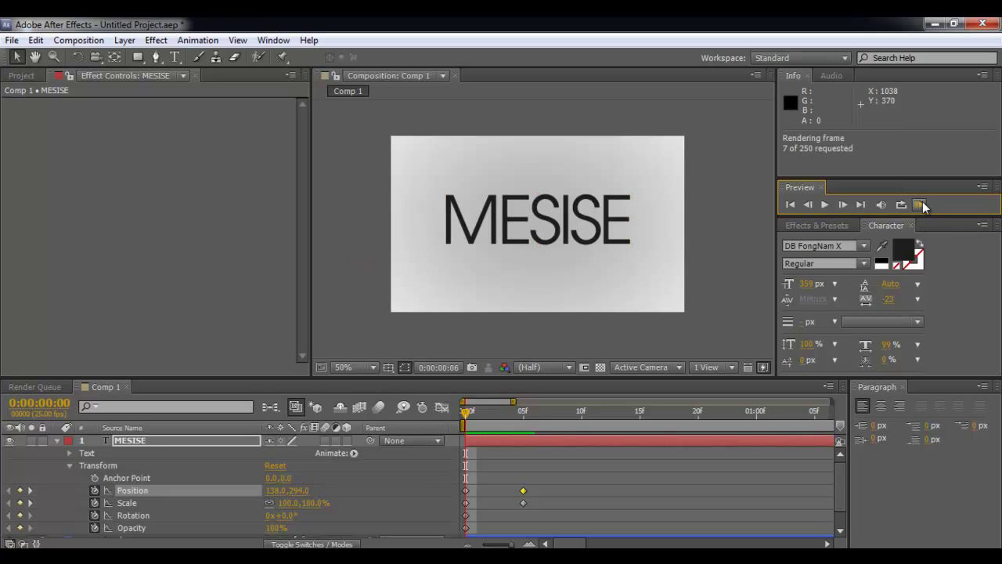
left_click(830, 204)
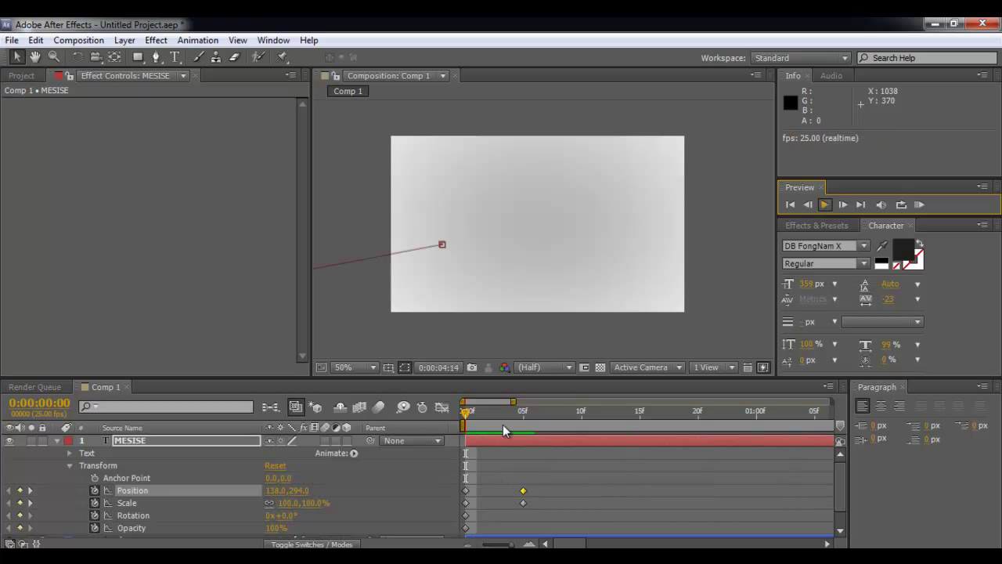
key("space")
key("Home")
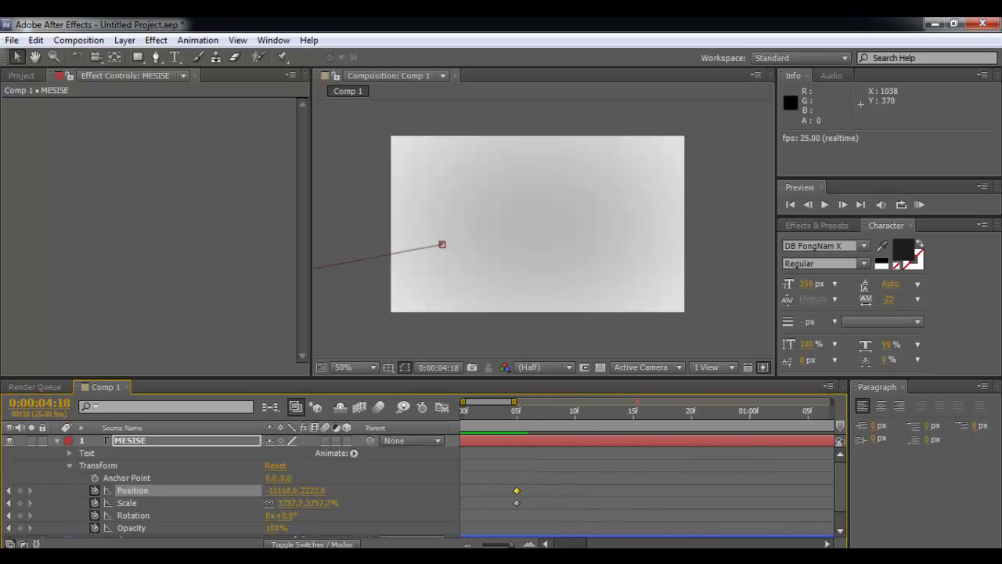
Step: Enable motion blur for the MESISE layer and the composition with the current time at 0:00:00:00, and preview the result
left_click(489, 420)
left_click_drag(489, 422, 469, 440)
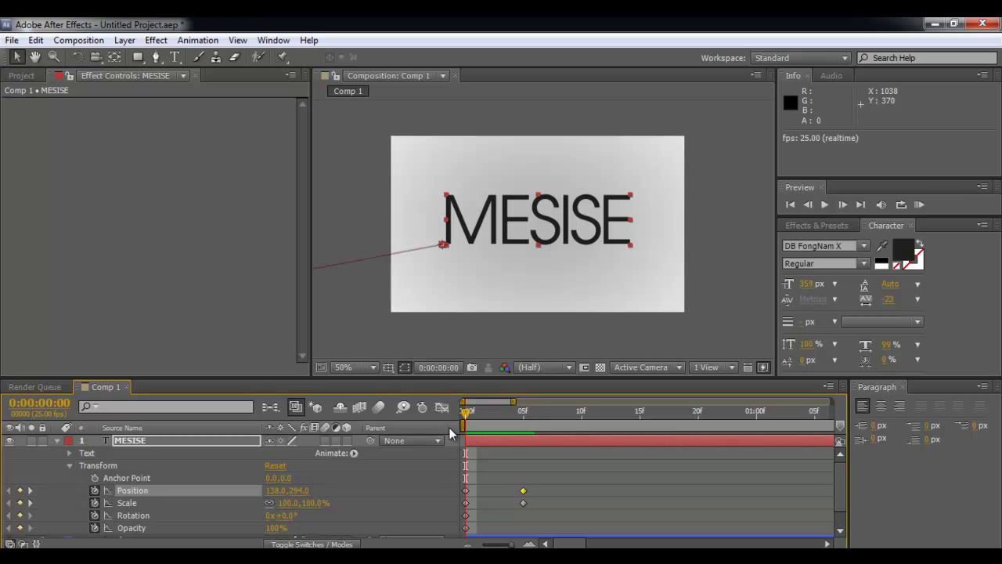
left_click_drag(480, 415, 460, 421)
left_click(486, 416)
left_click_drag(486, 416, 465, 427)
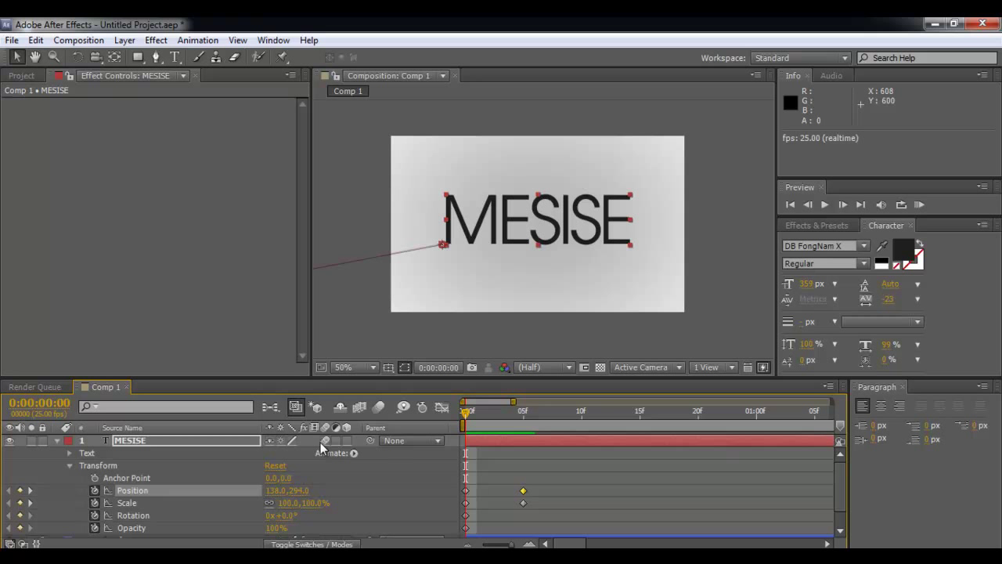
left_click(380, 408)
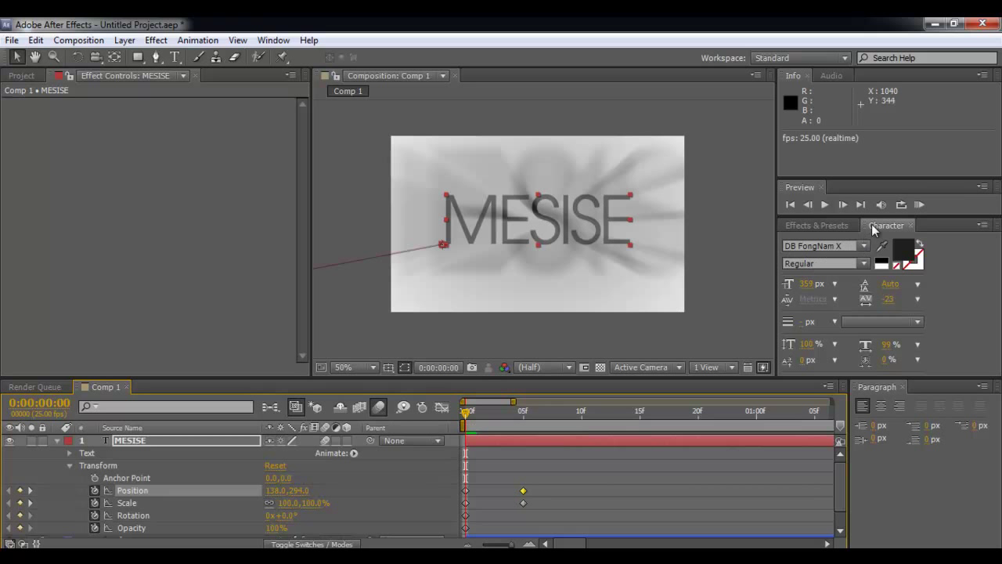
left_click(918, 205)
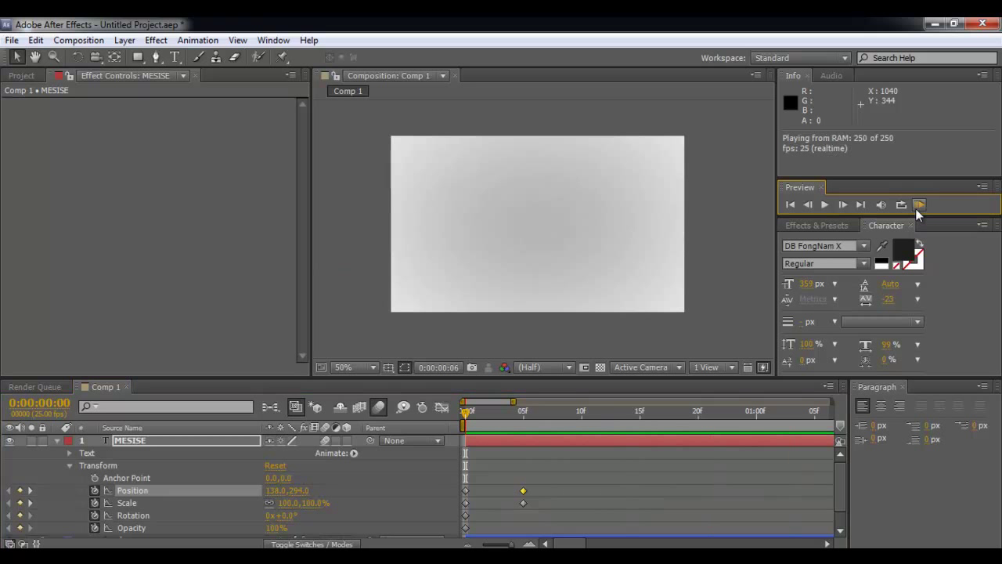
Step: Shorten the work area to the first 12 frames and preview only that range
left_click(613, 454)
left_click_drag(476, 545, 468, 546)
left_click_drag(831, 429, 486, 426)
left_click(530, 543)
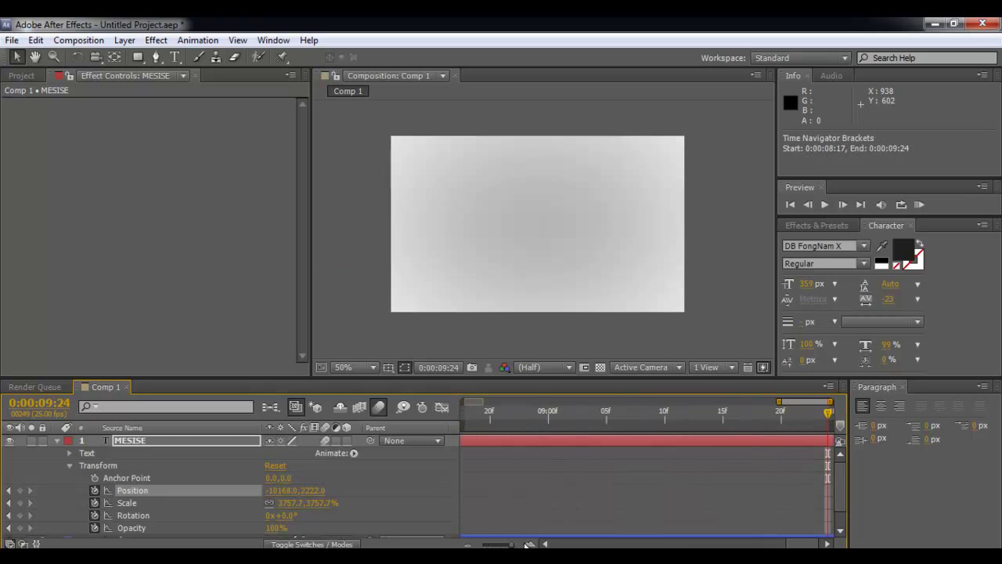
left_click(923, 207)
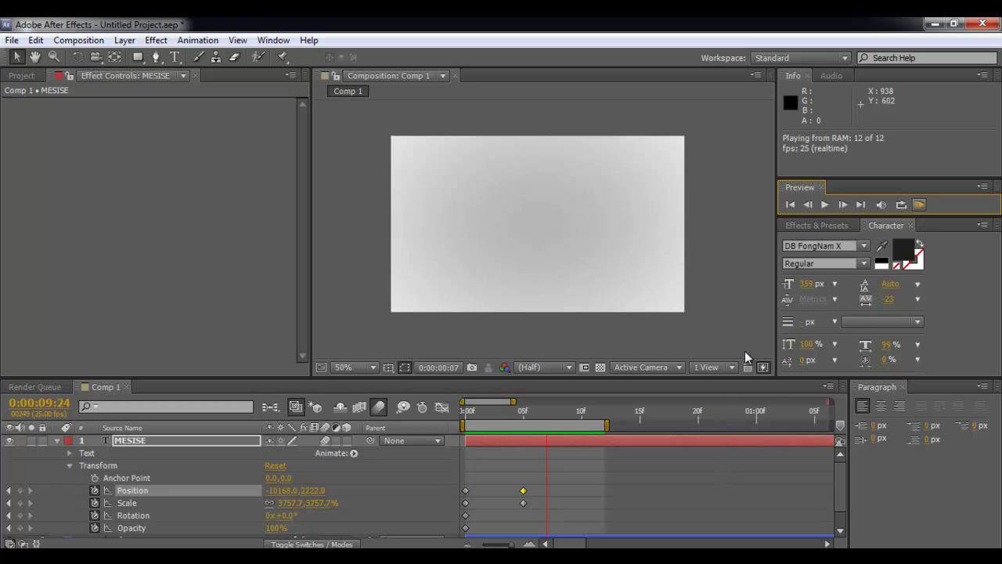
Step: Inspect the blur at 0:00:00:01, then compare previews with the composition's motion blur on and off
key("space")
left_click(468, 421)
mouse_move(467, 421)
left_mouse_down()
mouse_move(517, 421)
mouse_move(465, 423)
mouse_move(476, 421)
left_mouse_up()
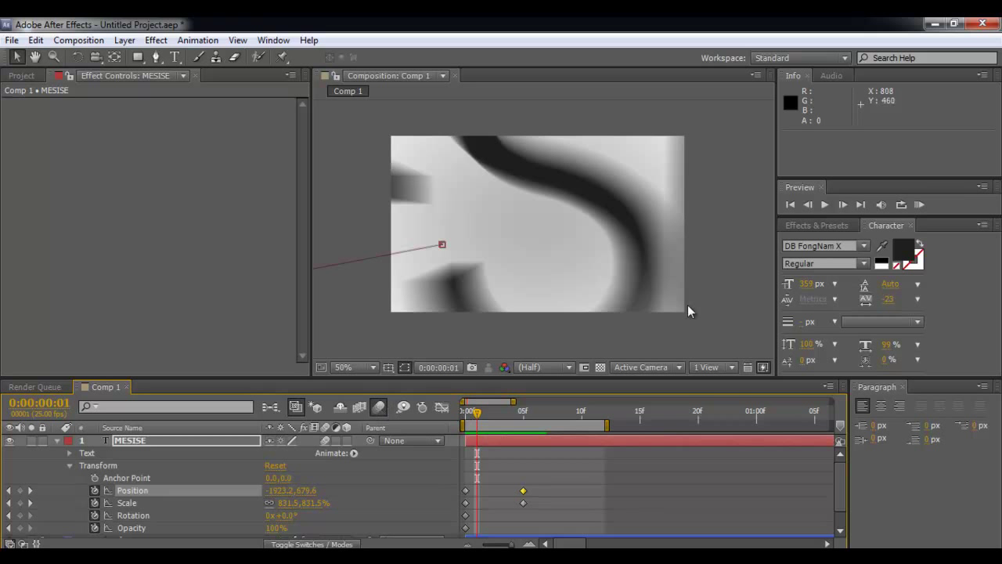
left_click(918, 203)
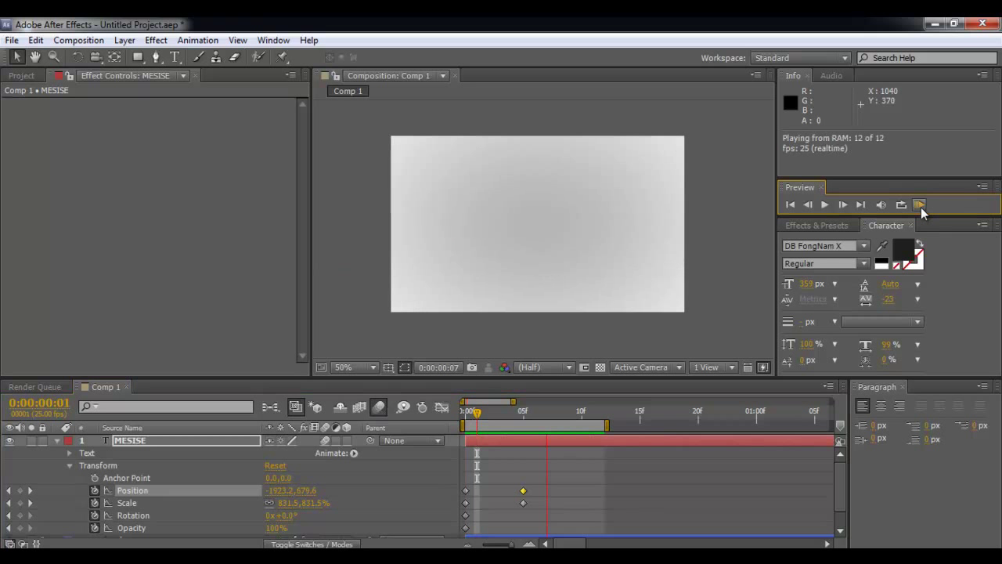
left_click(379, 406)
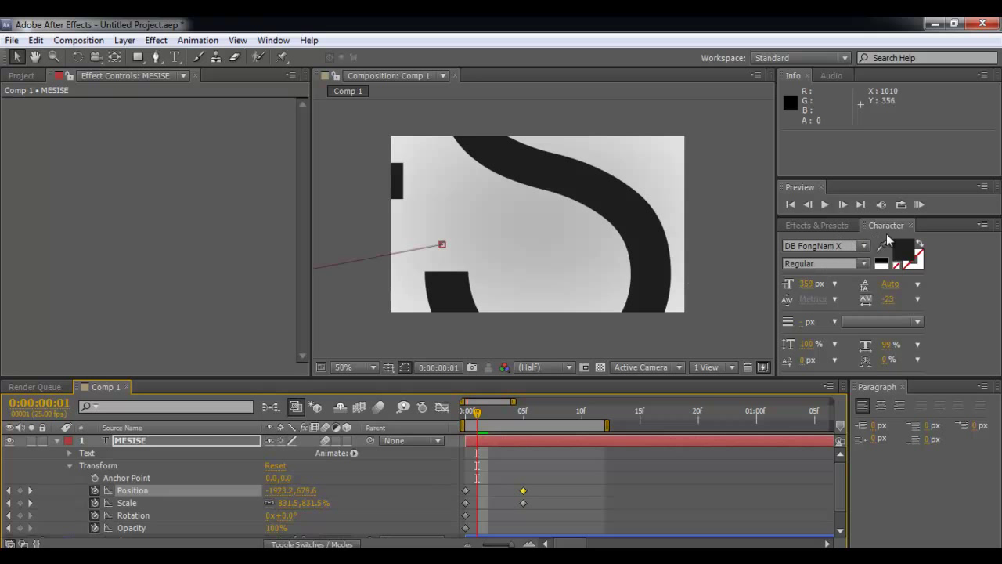
left_click(919, 205)
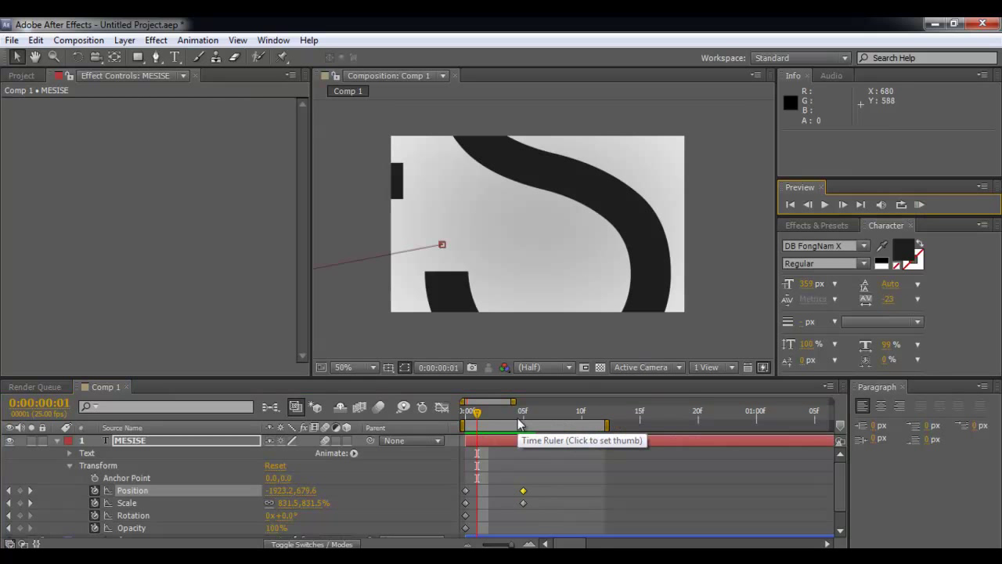
Step: Show the Motion Sketch controls with more room and extend the work area's end to 0:00:00:22
left_click(546, 411)
mouse_move(546, 411)
left_mouse_down()
mouse_move(584, 411)
mouse_move(557, 415)
left_mouse_up()
left_click(282, 41)
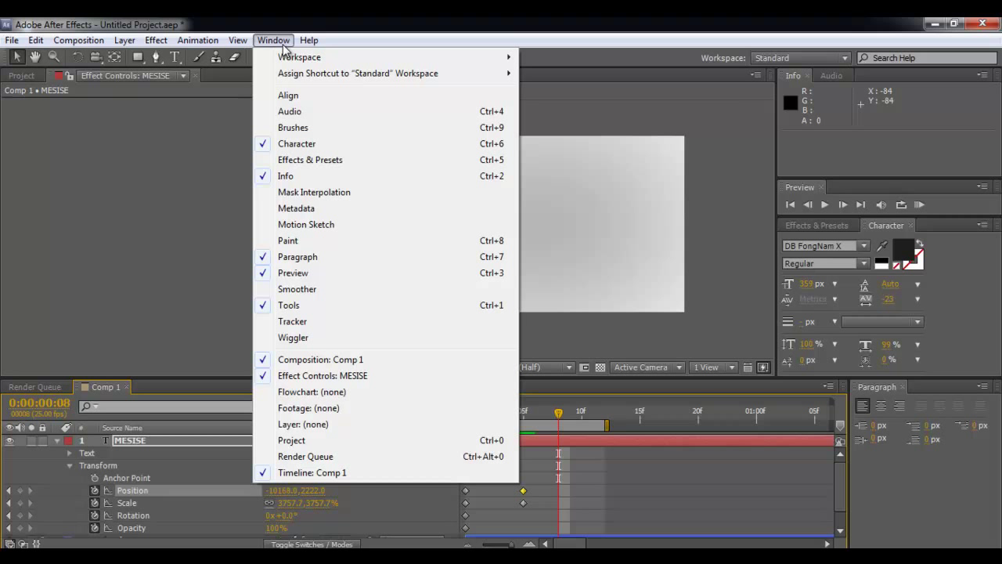
left_click(352, 226)
left_click_drag(850, 388, 786, 402)
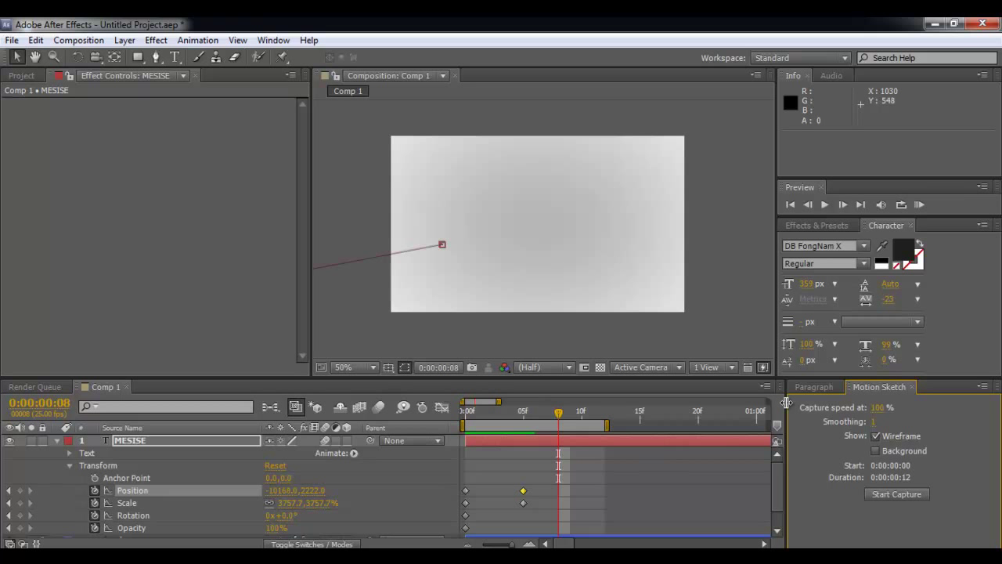
left_click_drag(519, 422, 734, 424)
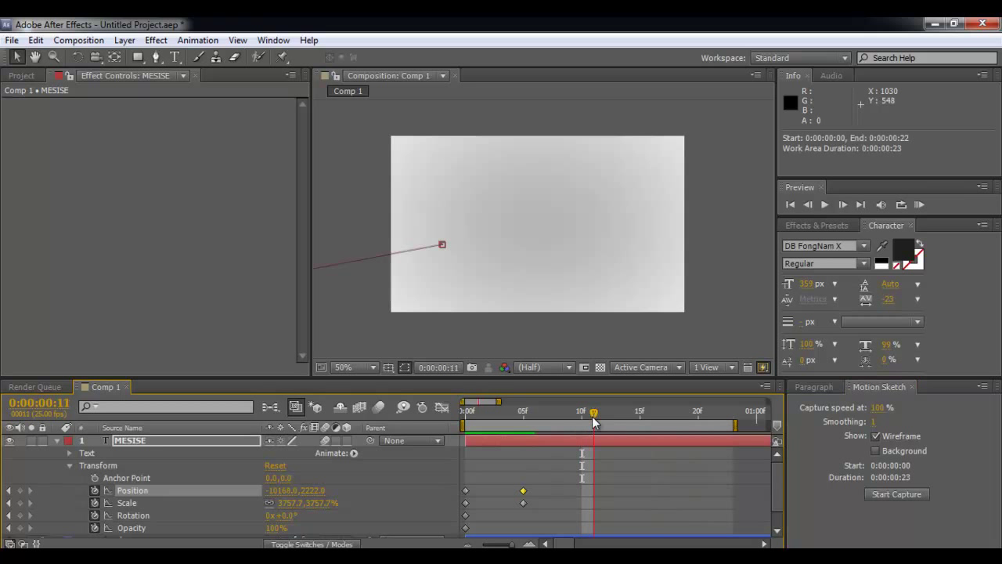
scroll(602, 266, "down", 8)
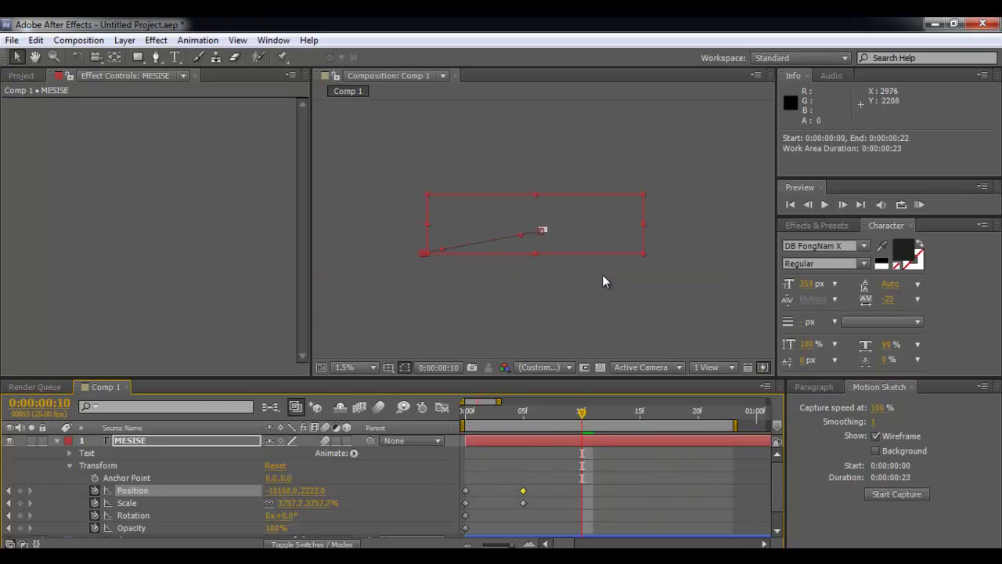
left_click_drag(645, 254, 507, 235)
key("ctrl+z")
left_click(461, 264)
left_click_drag(436, 248, 541, 227)
scroll(540, 227, "up", 4)
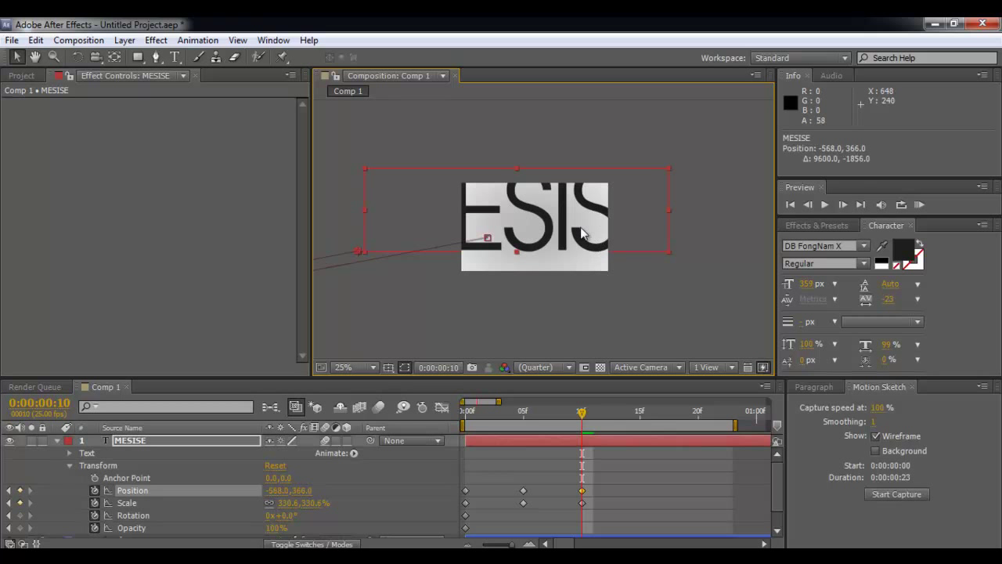
left_click_drag(624, 250, 668, 181)
left_click_drag(670, 267, 458, 228)
scroll(496, 229, "up", 1)
key("h")
left_click_drag(525, 239, 681, 264)
key("v")
left_click_drag(558, 244, 563, 243)
left_click_drag(607, 472, 570, 510)
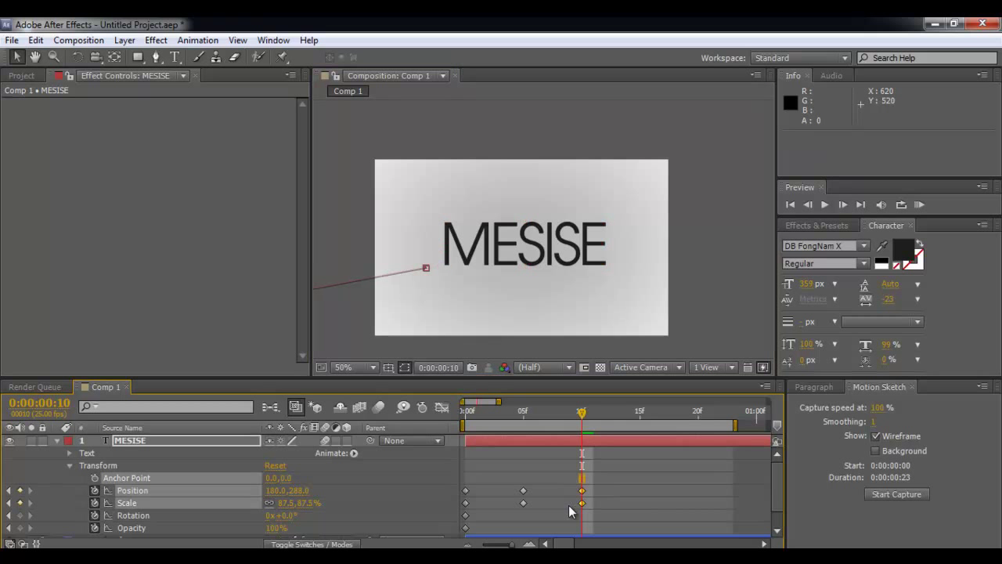
key("Delete")
Step: Copy the MESISE layer's Position, Scale, Rotation and Opacity keyframes from 0:00:00:00 and paste them at 0:00:00:10
left_click_drag(481, 479, 461, 529)
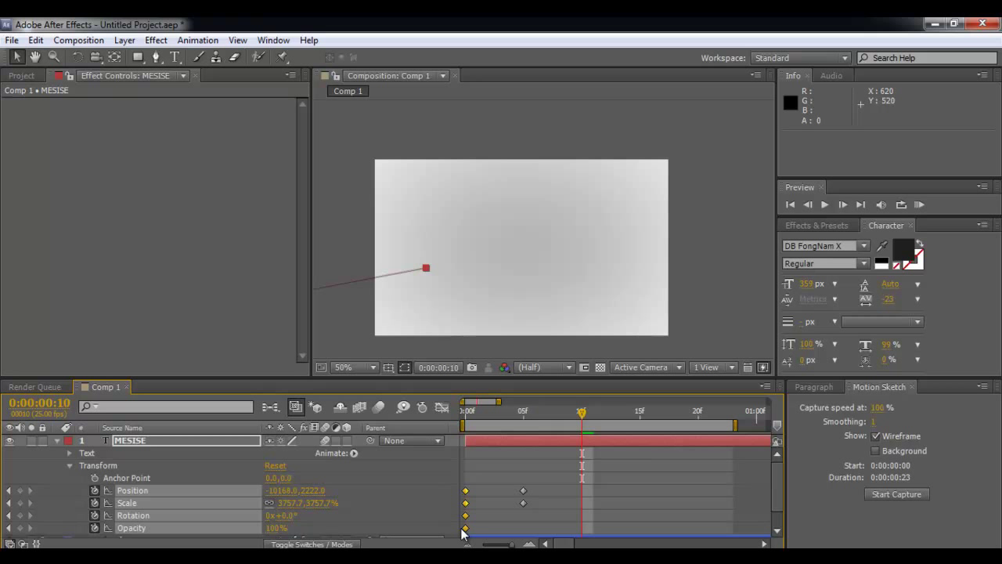
key("ctrl+v")
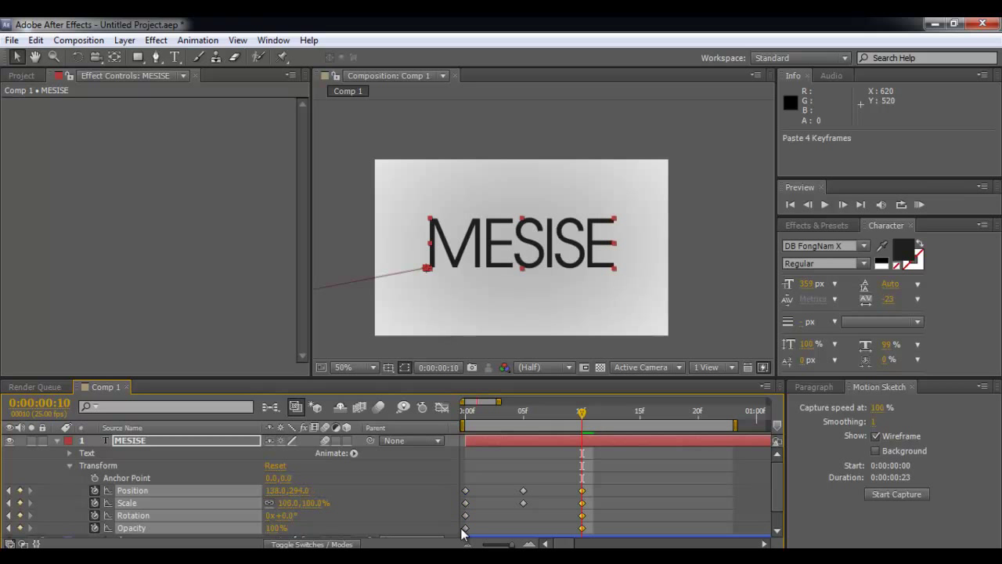
mouse_move(581, 420)
left_mouse_down()
mouse_move(434, 431)
mouse_move(580, 421)
left_mouse_up()
Step: Turn the composition's motion blur back on, preview the animation and move the current time to 0:00:00:13
left_click(379, 408)
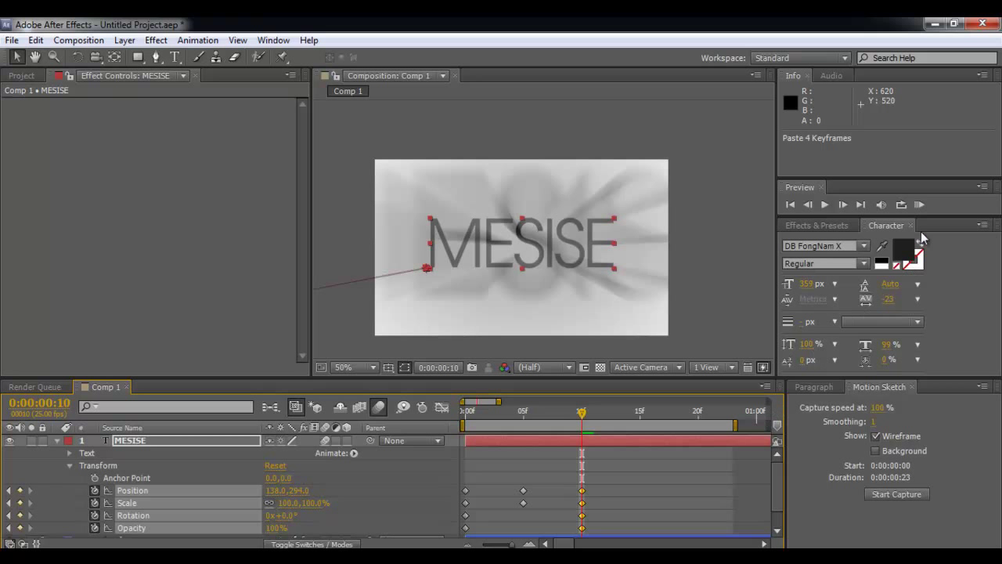
left_click(919, 205)
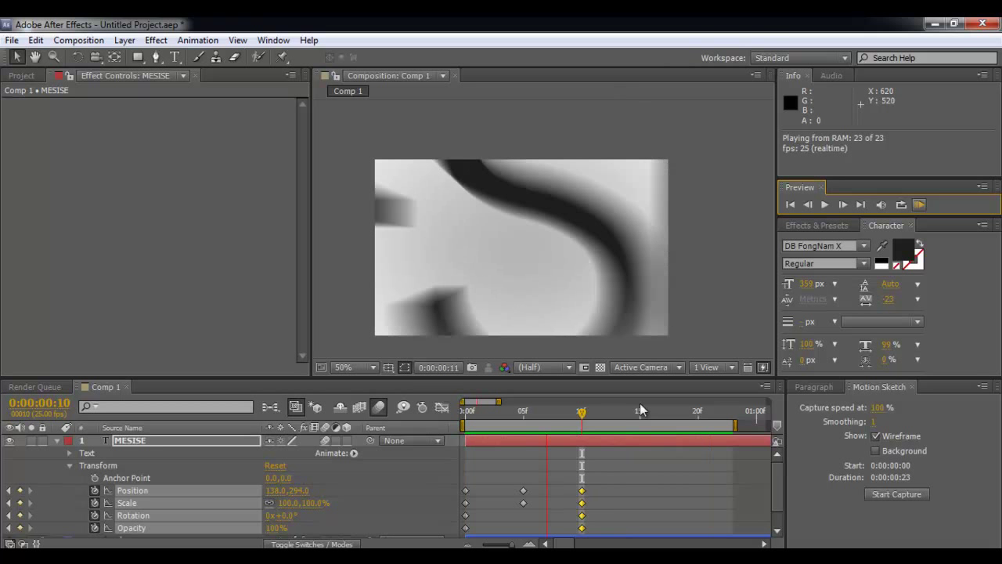
left_click(579, 411)
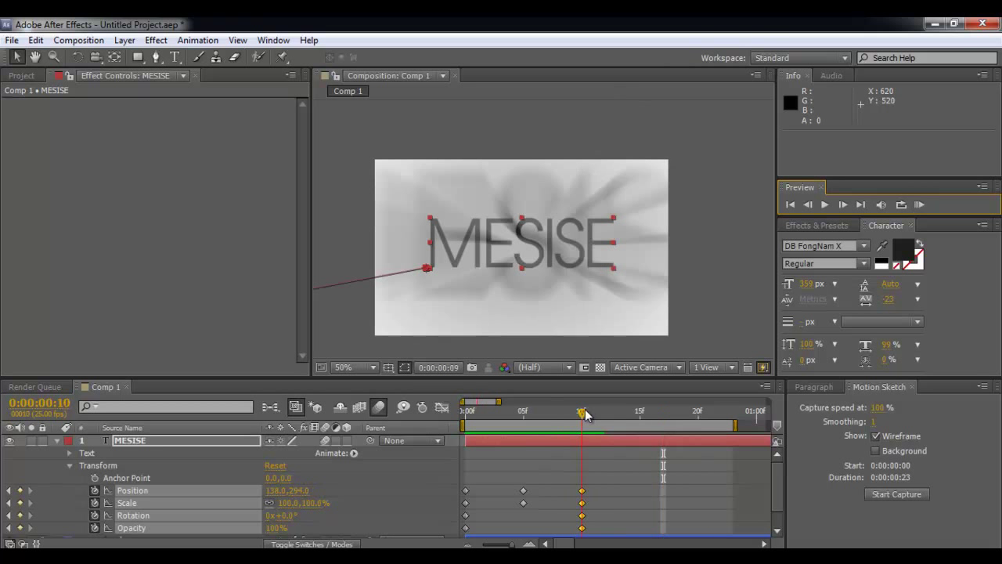
left_click_drag(583, 419, 618, 415)
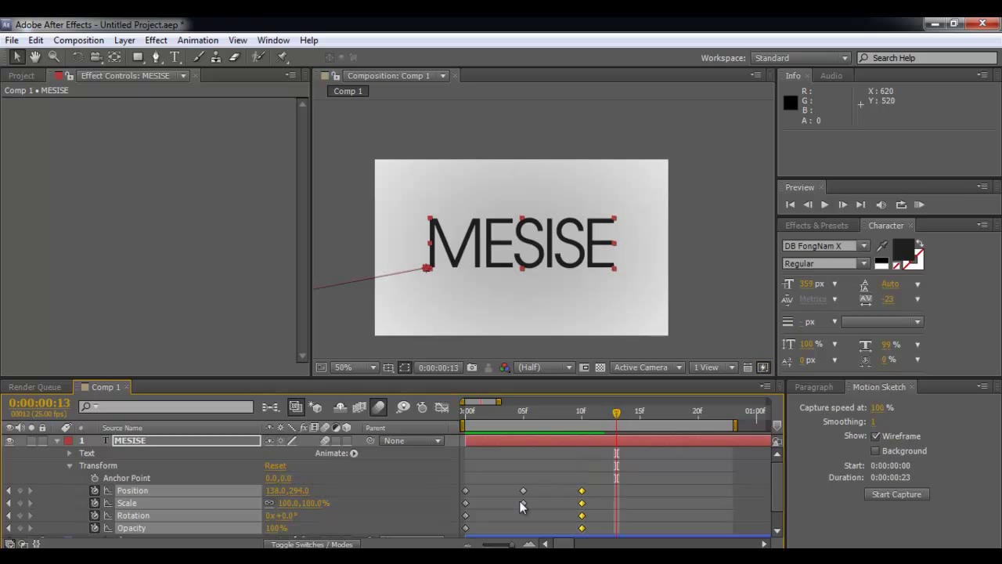
Step: Extend the work area's end to 0:00:05:03 and move the current time to 0:00:00:10
left_click(467, 545)
left_click(468, 545)
left_click_drag(499, 425, 647, 448)
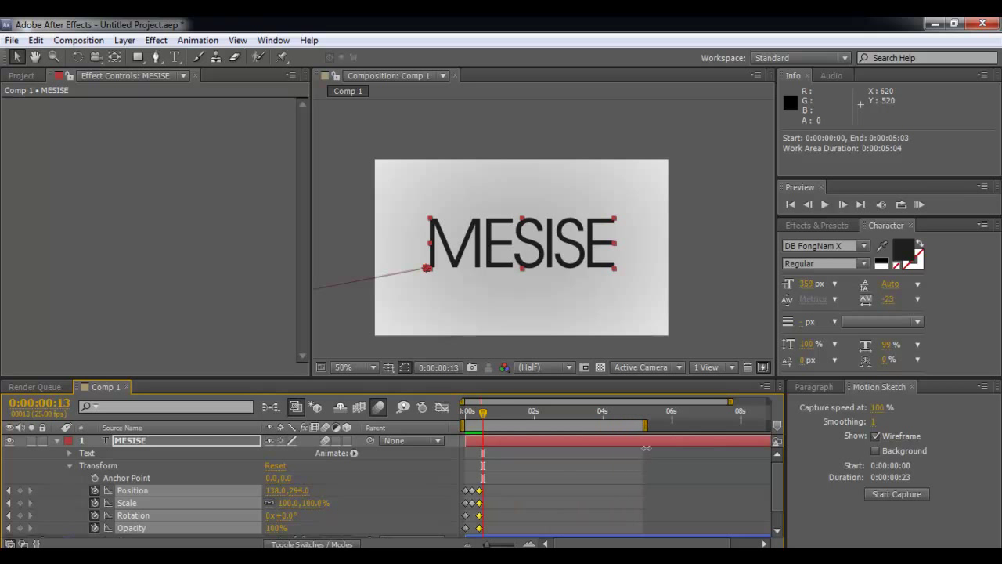
left_click(529, 544)
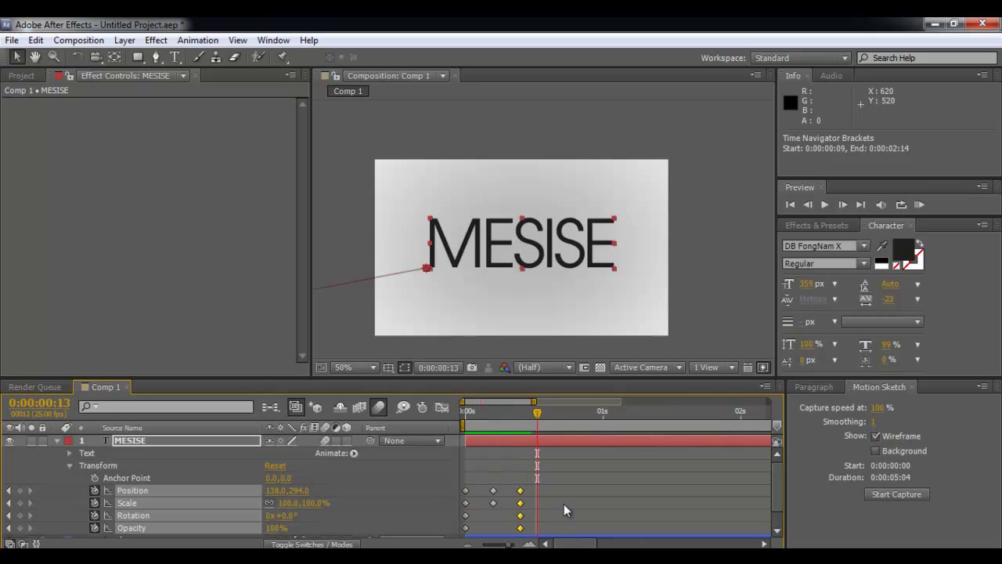
left_click_drag(533, 416, 522, 421)
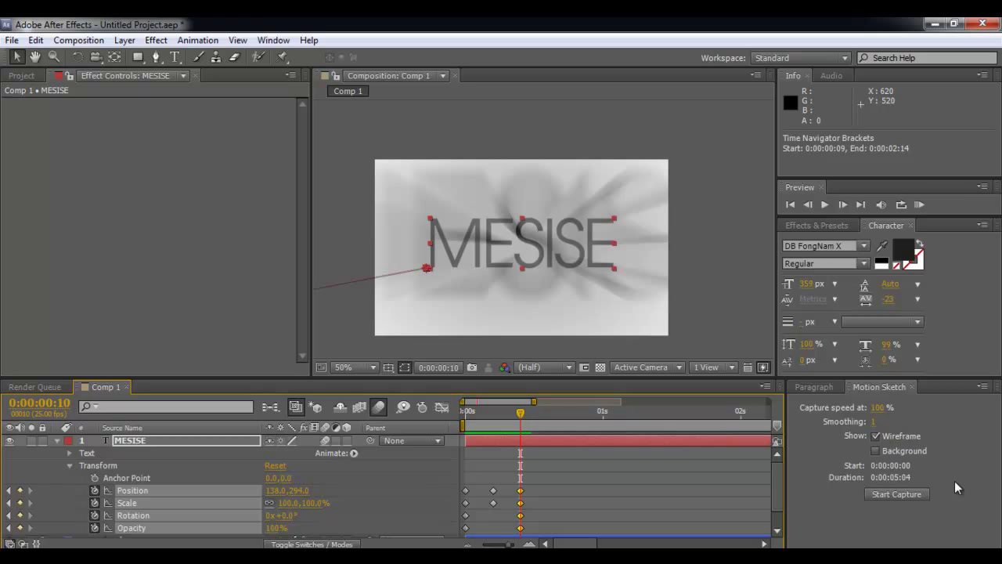
Step: Record a new freehand motion path for the MESISE layer's Position with Motion Sketch, moving around the middle of the composition
left_click(274, 41)
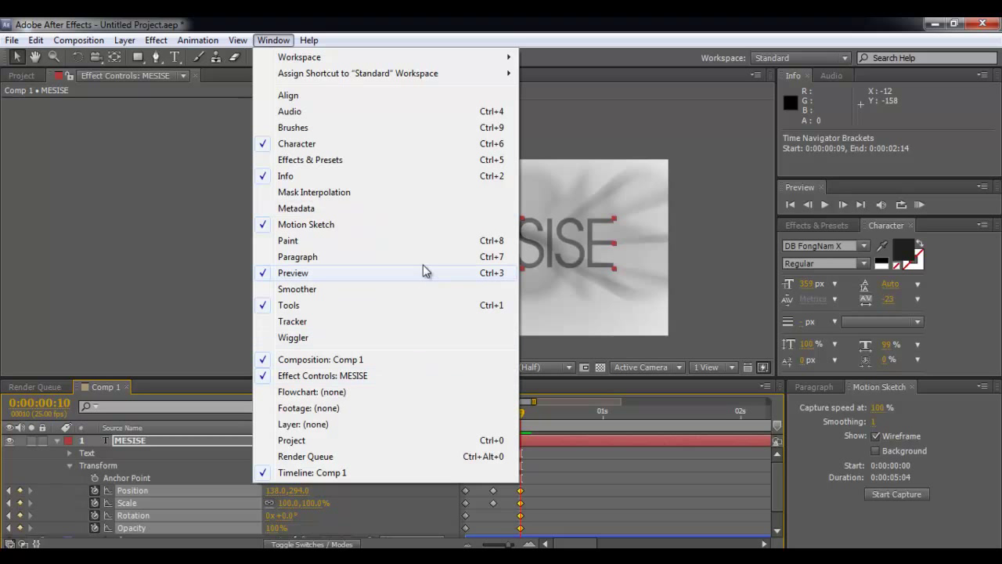
left_click(109, 259)
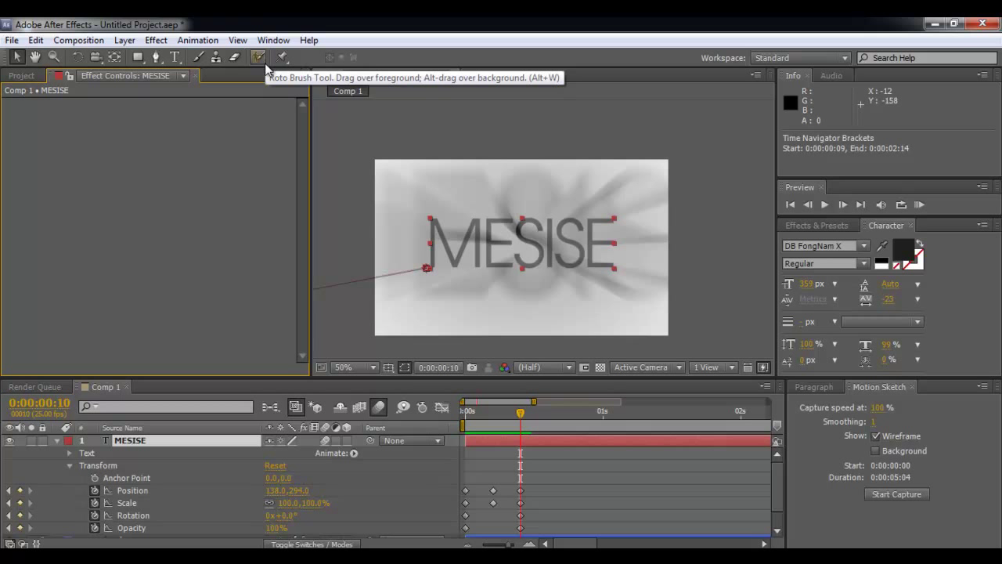
left_click(898, 495)
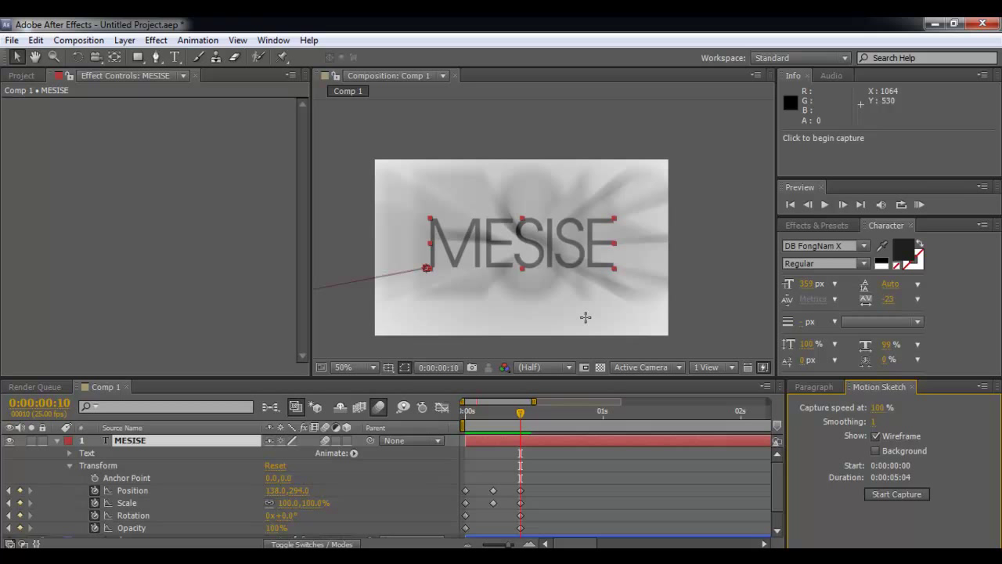
mouse_move(585, 317)
left_mouse_down()
mouse_move(585, 248)
mouse_move(511, 246)
mouse_move(523, 246)
mouse_move(530, 222)
mouse_move(556, 225)
mouse_move(538, 229)
mouse_move(532, 218)
mouse_move(541, 244)
mouse_move(506, 239)
left_mouse_up()
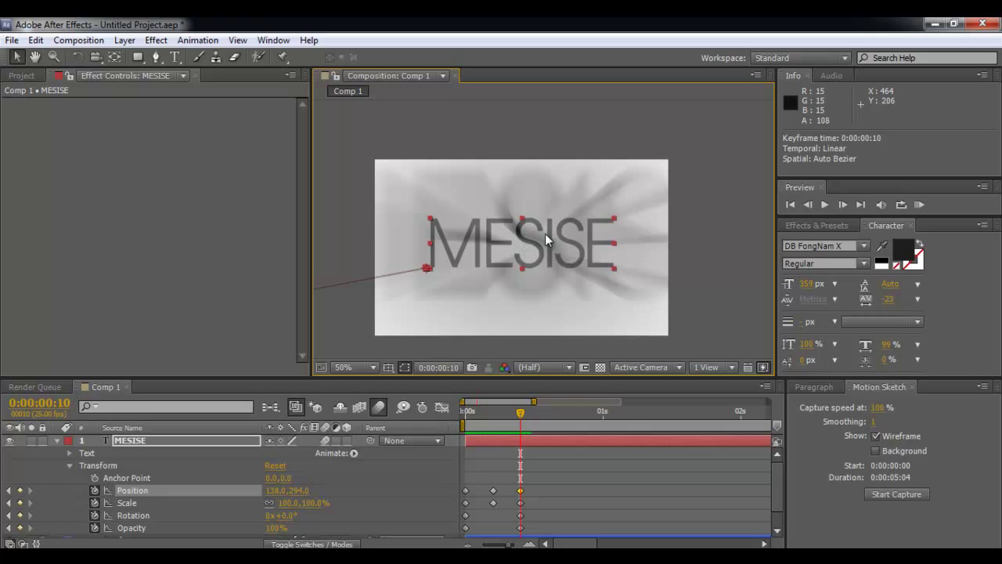
left_click(913, 496)
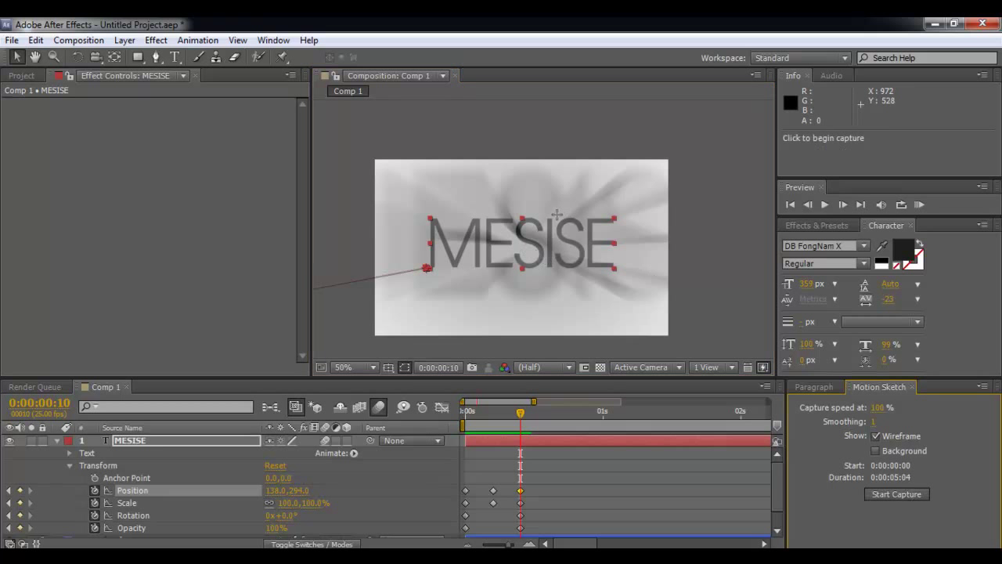
mouse_move(523, 245)
left_mouse_down()
mouse_move(465, 248)
mouse_move(413, 274)
mouse_move(432, 244)
mouse_move(456, 261)
mouse_move(462, 145)
mouse_move(462, 206)
left_mouse_up()
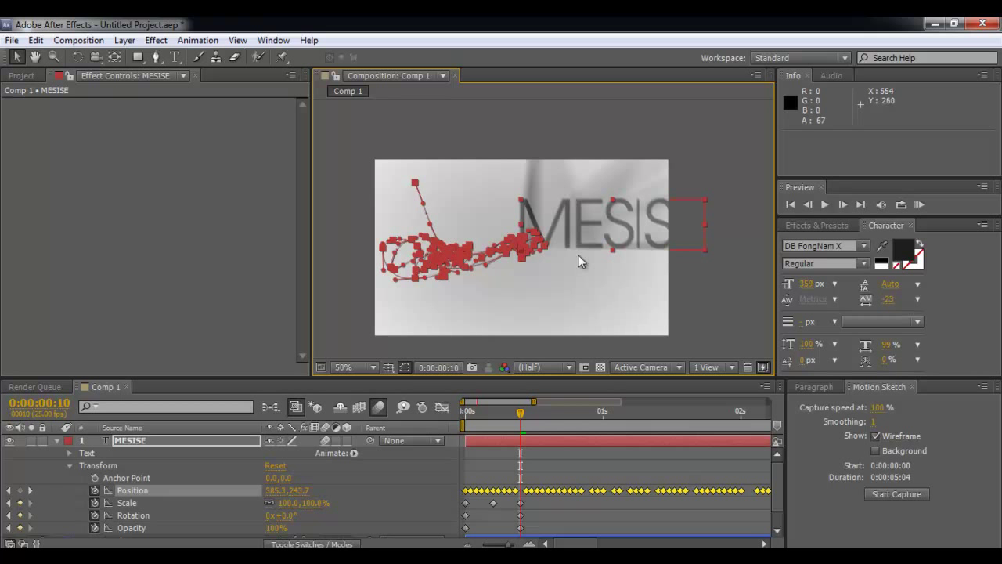
Step: Scrub through the sketched Position keyframes up to 0:00:02:10 and preview the animation, stopping at 0:00:04:03
left_click(468, 544)
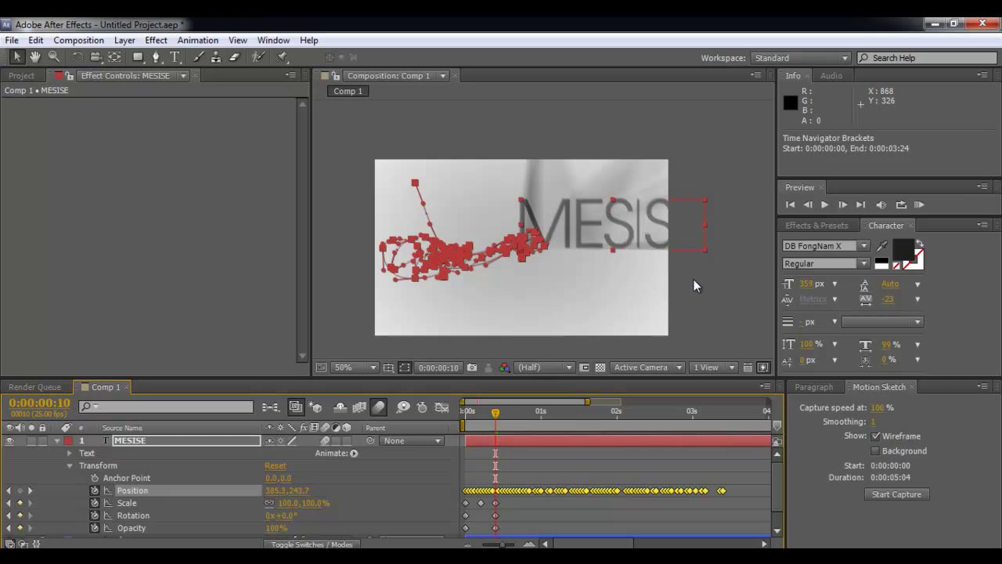
left_click(585, 432)
left_click_drag(498, 423, 584, 421)
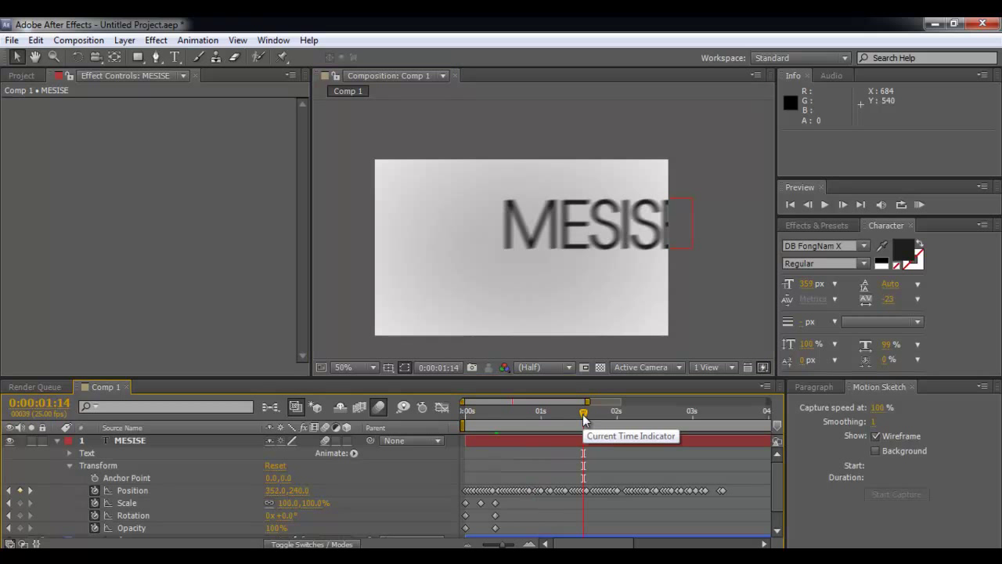
left_click_drag(592, 414, 652, 421)
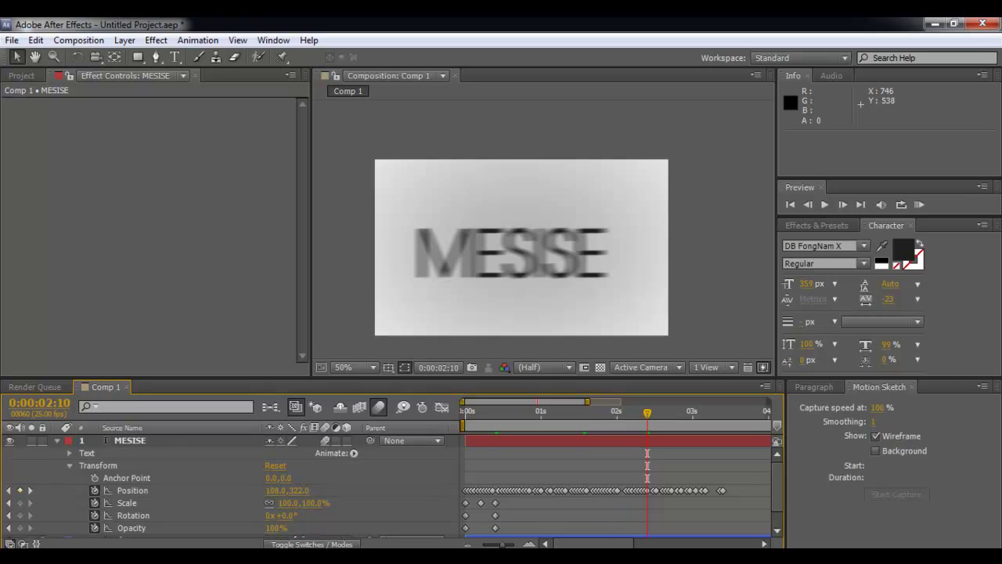
scroll(618, 502, "right", 5)
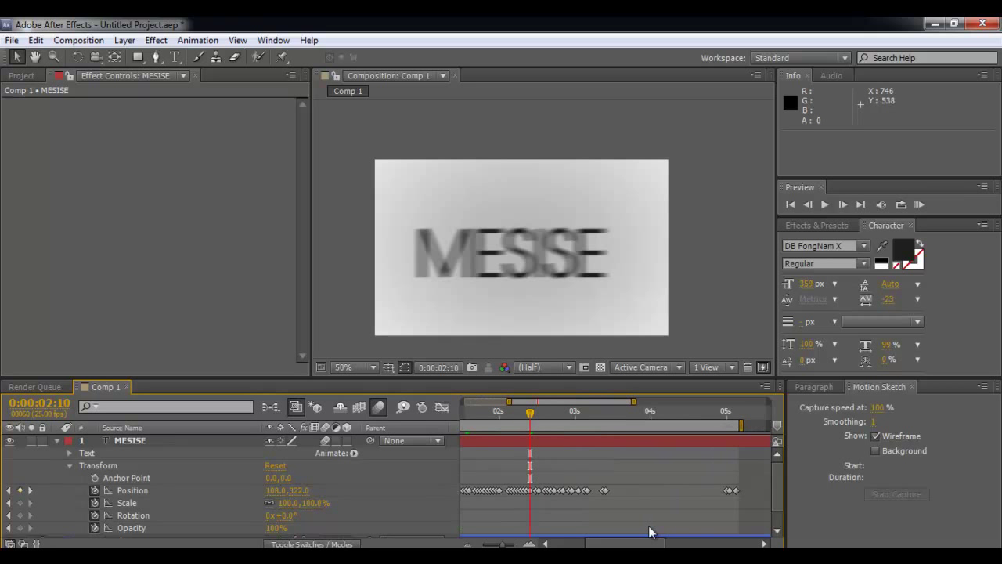
scroll(649, 532, "left", 5)
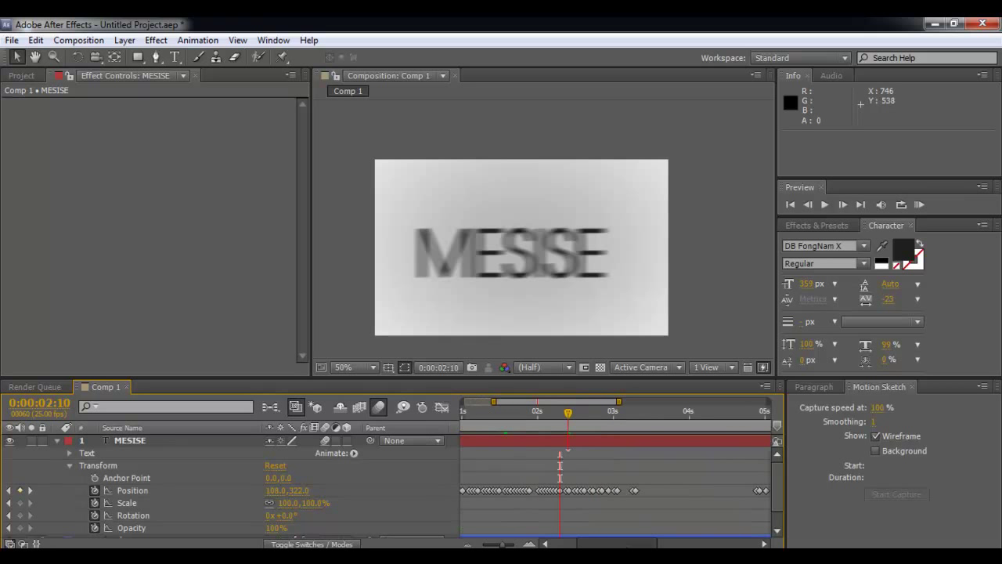
left_click(919, 204)
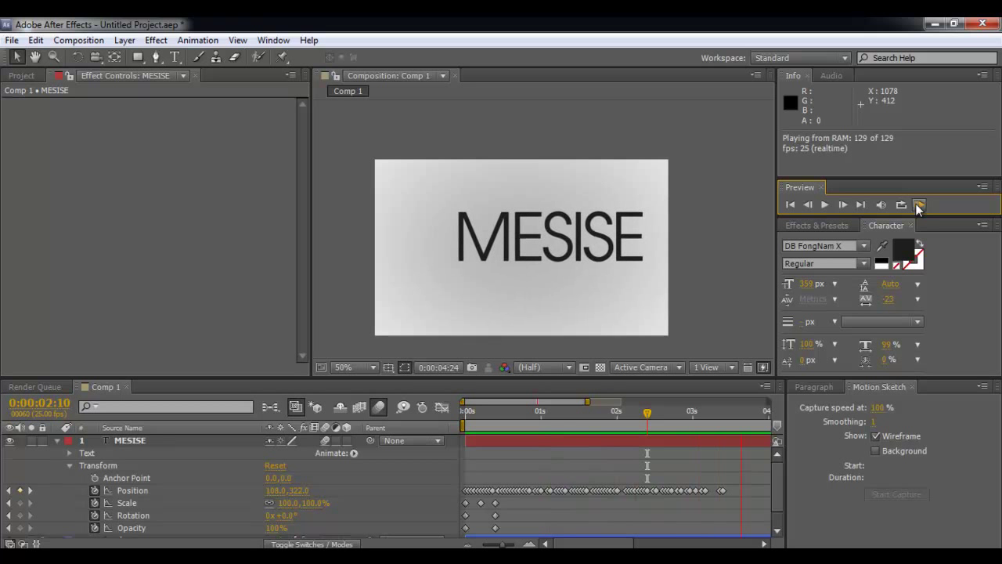
left_click(739, 272)
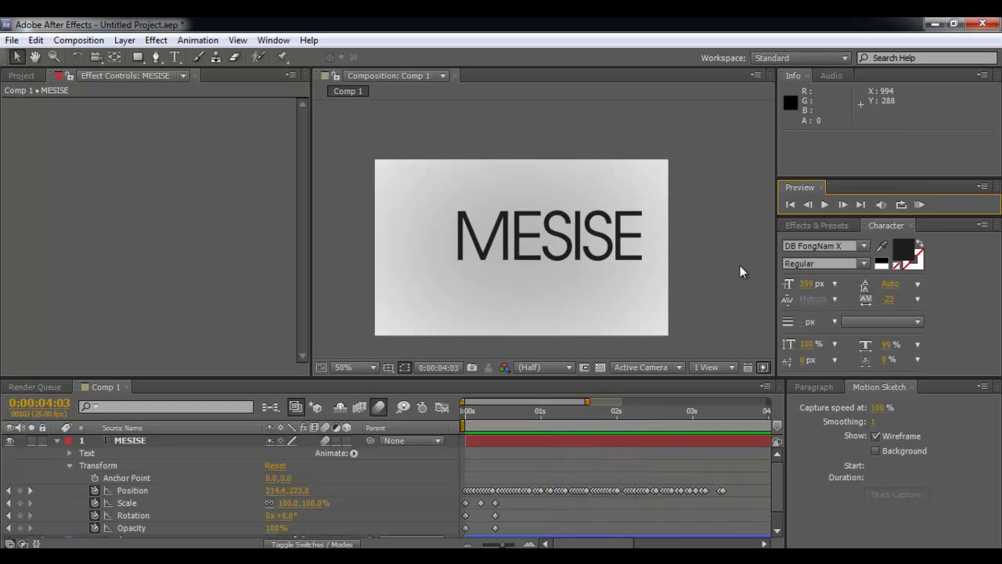
Step: Compare previews of the animation with the composition's motion blur turned off and turned back on
left_click(377, 406)
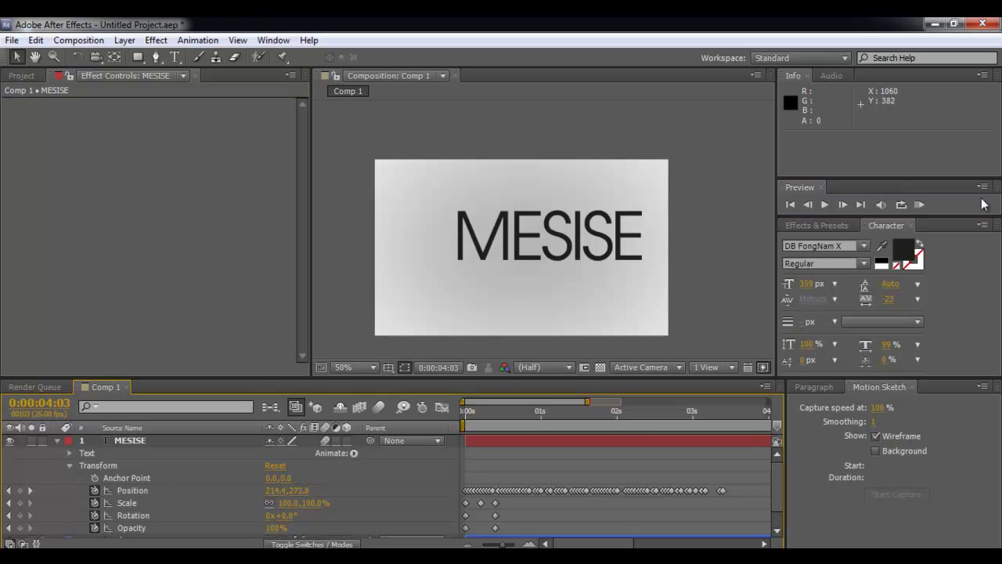
left_click(920, 205)
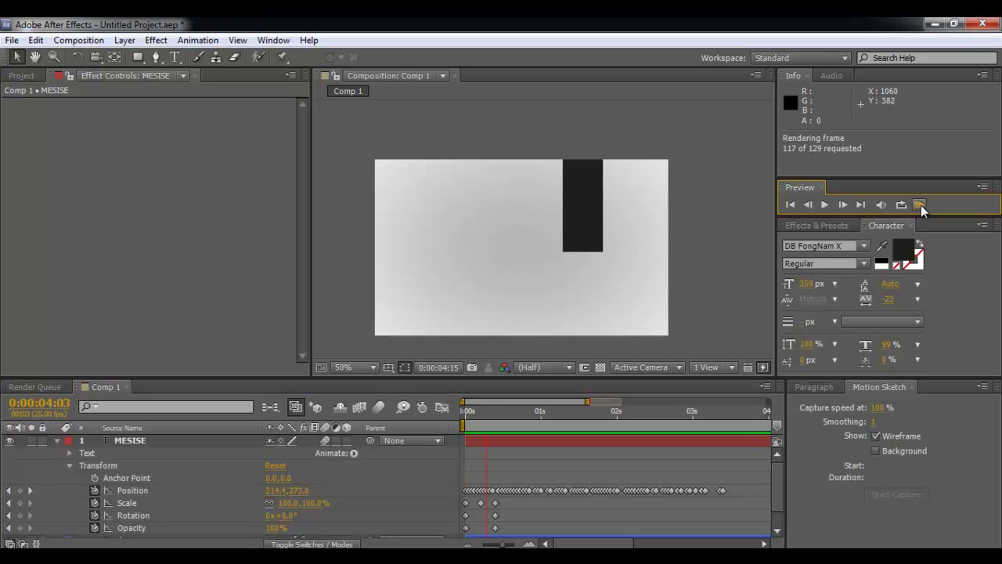
left_click(921, 205)
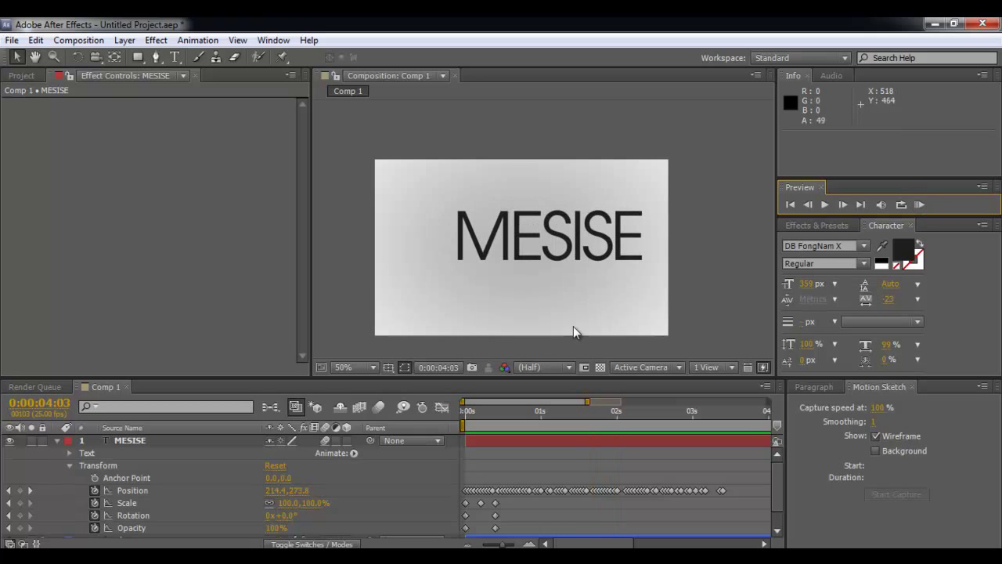
left_click(378, 407)
left_click(917, 208)
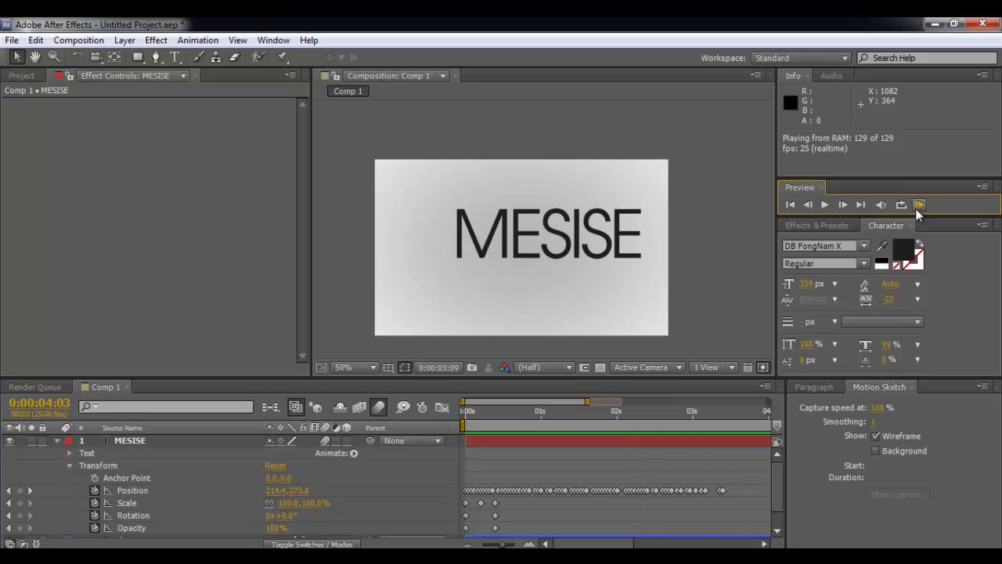
Step: Add a Scale keyframe of 187% to the MESISE layer at 0:00:00:18
left_click(574, 423)
left_click_drag(574, 423, 547, 440)
scroll(591, 479, "down", 1)
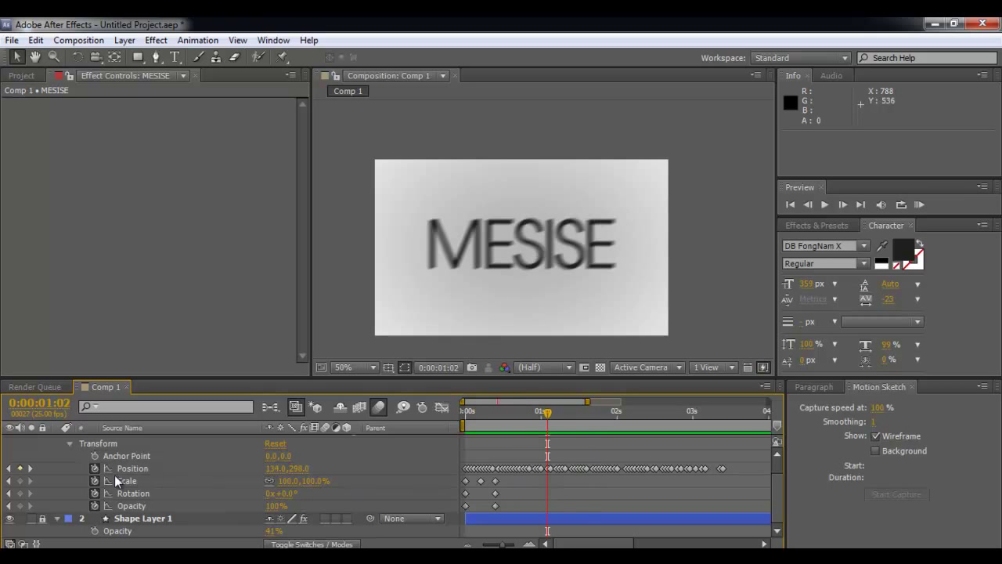
left_click_drag(526, 414, 520, 413)
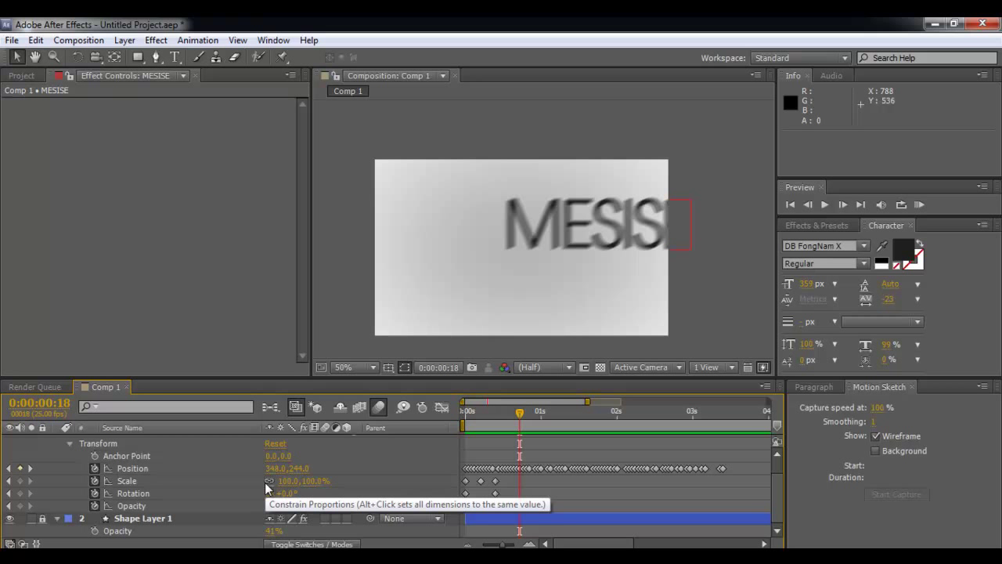
left_click_drag(321, 479, 365, 466)
Step: Keyframe the MESISE layer's Scale down to about 55% at 0:00:01:00 and up to 347% about ten frames further on
left_click_drag(528, 423, 540, 424)
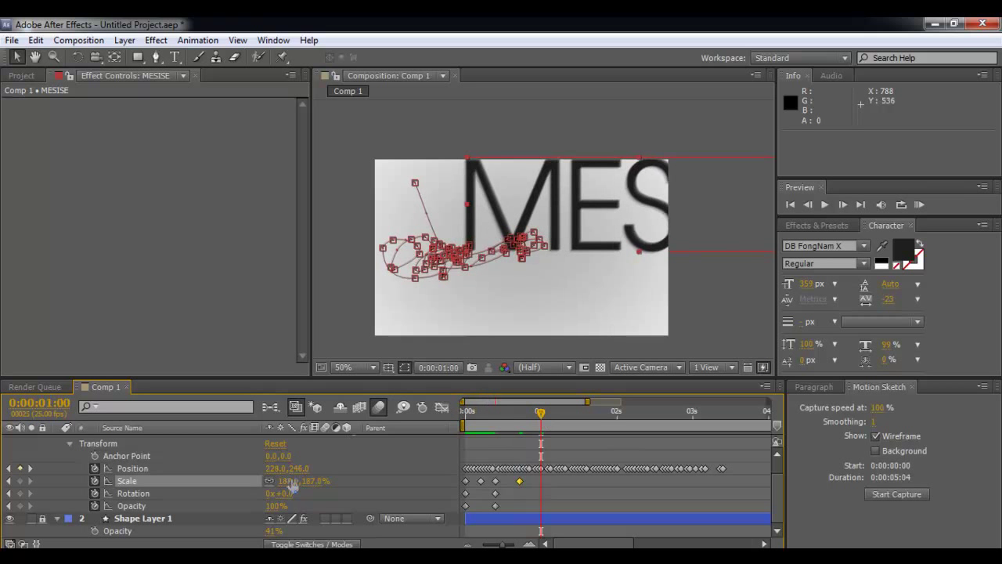
left_click_drag(286, 481, 202, 494)
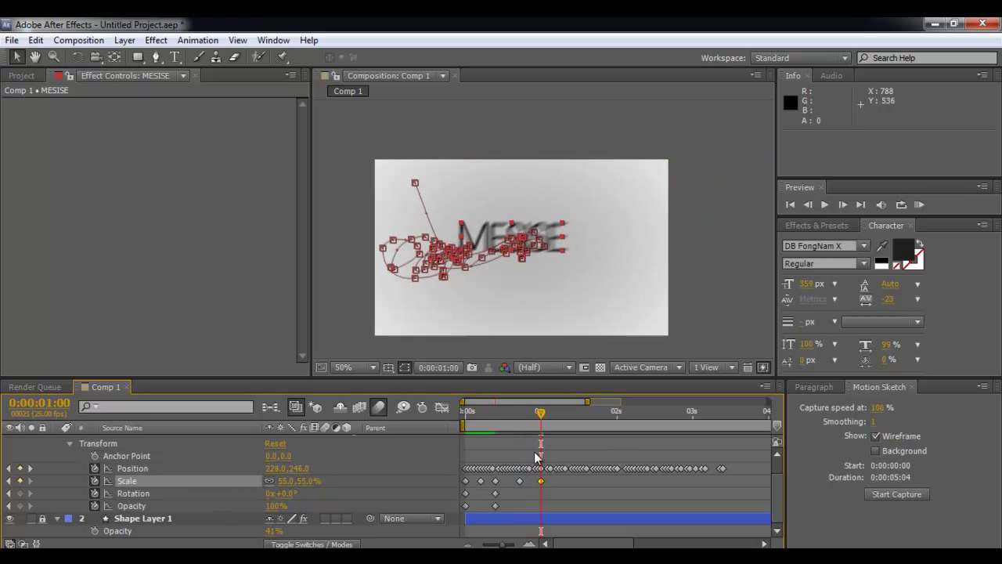
left_click_drag(304, 479, 286, 481)
left_click_drag(546, 420, 572, 415)
left_click_drag(305, 485, 462, 427)
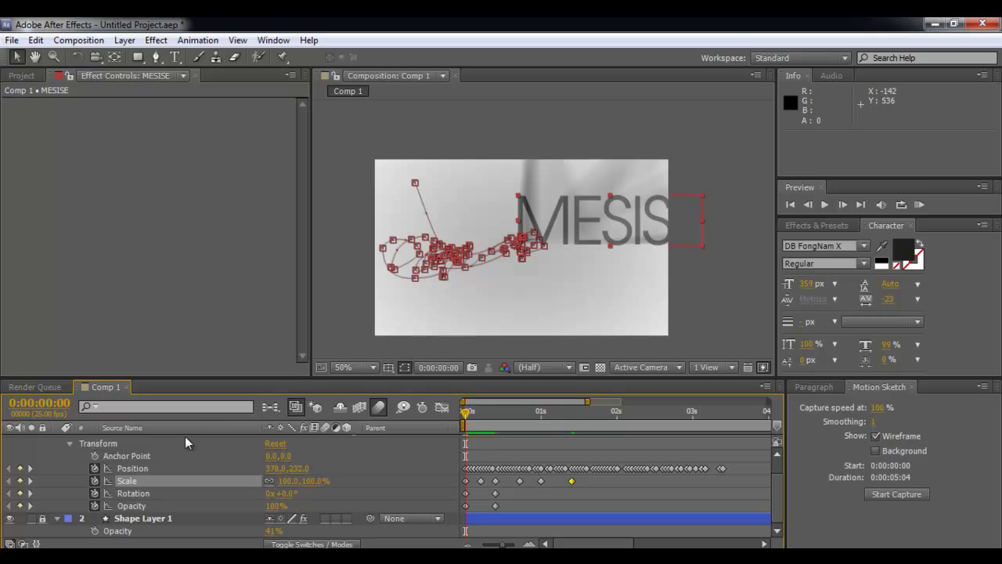
Step: Set the MESISE layer's Anchor Point to 229.0, -47.0 and add a Scale keyframe of 72% at 0:00:01:15
left_click_drag(273, 461, 247, 467)
left_click_drag(466, 412, 587, 436)
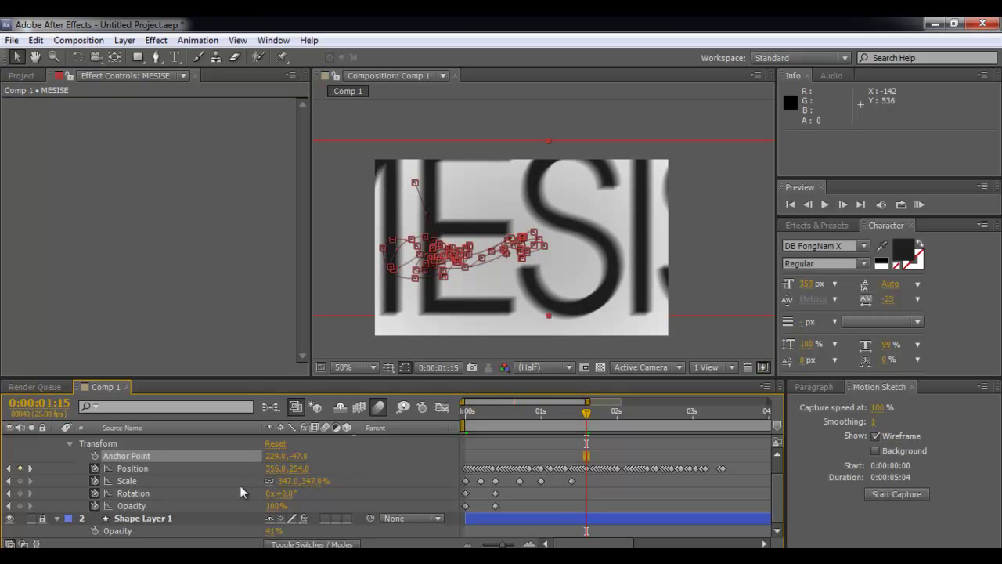
left_click_drag(283, 485, 188, 485)
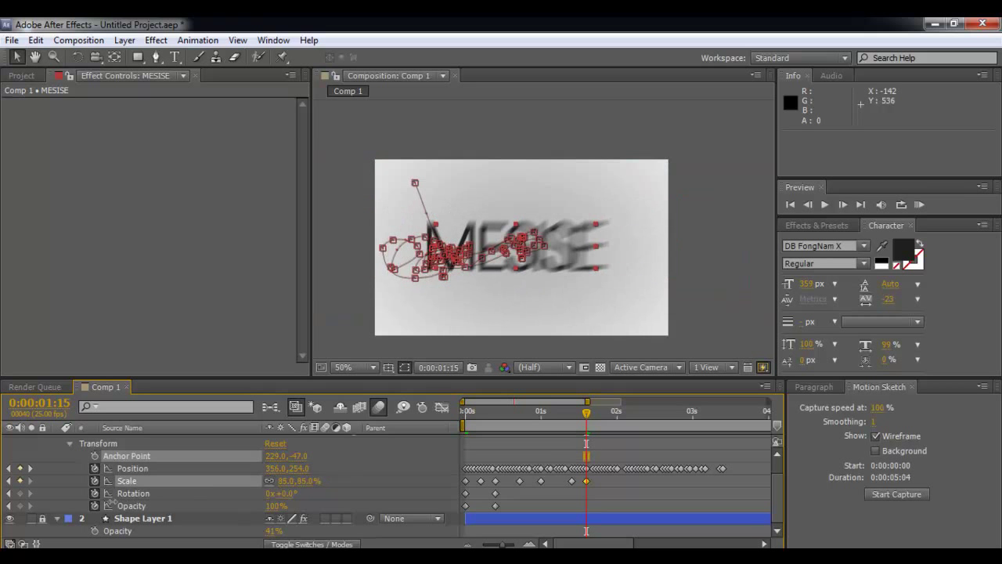
Step: Preview the revised scale and position animation, stop at 0:00:02:23 and clear the selection
left_click(920, 204)
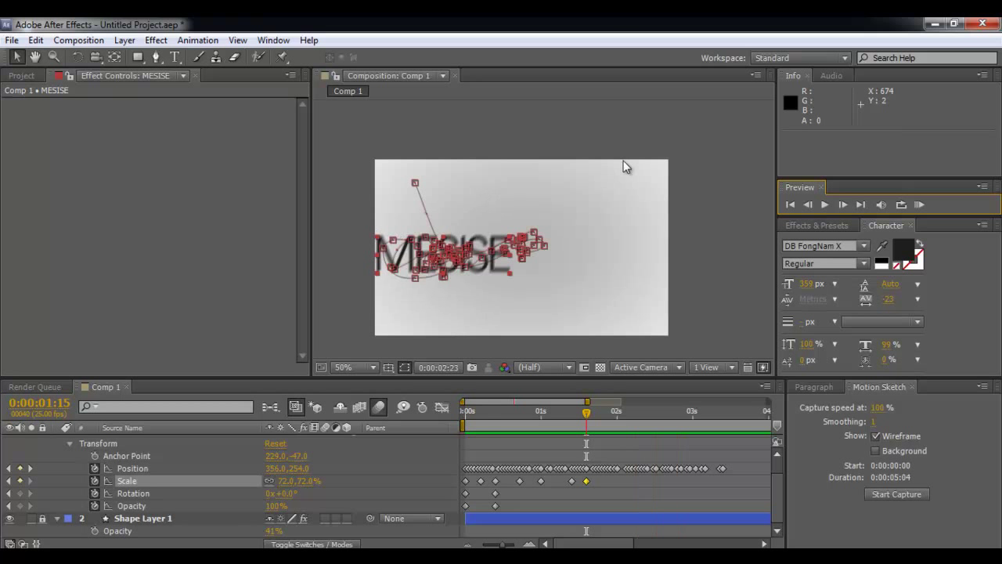
left_click(676, 134)
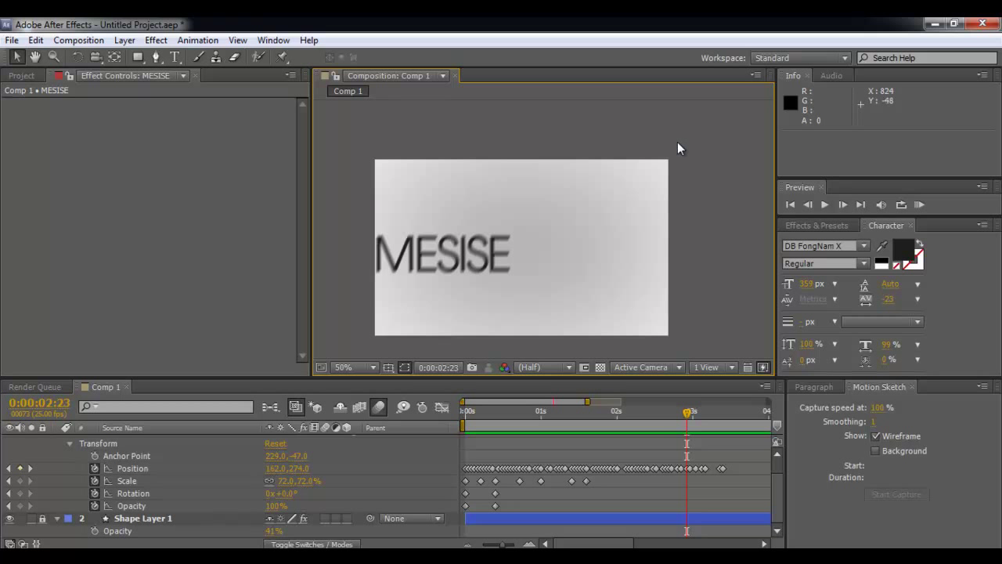
left_click(648, 484)
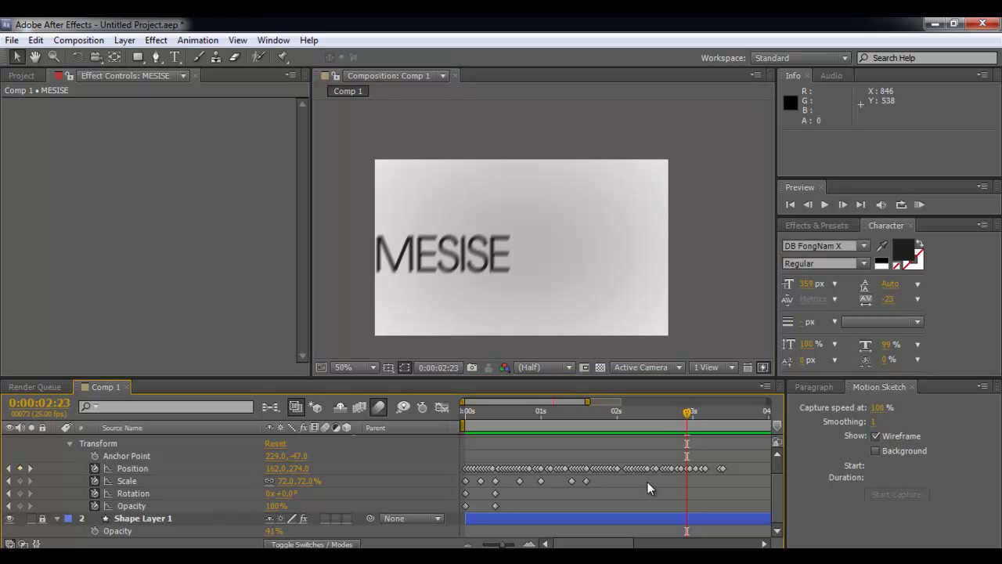
Step: Add Comp 1 to the render queue as a movie and set its output file to Comp 1.avi in the Documents library
left_click(78, 40)
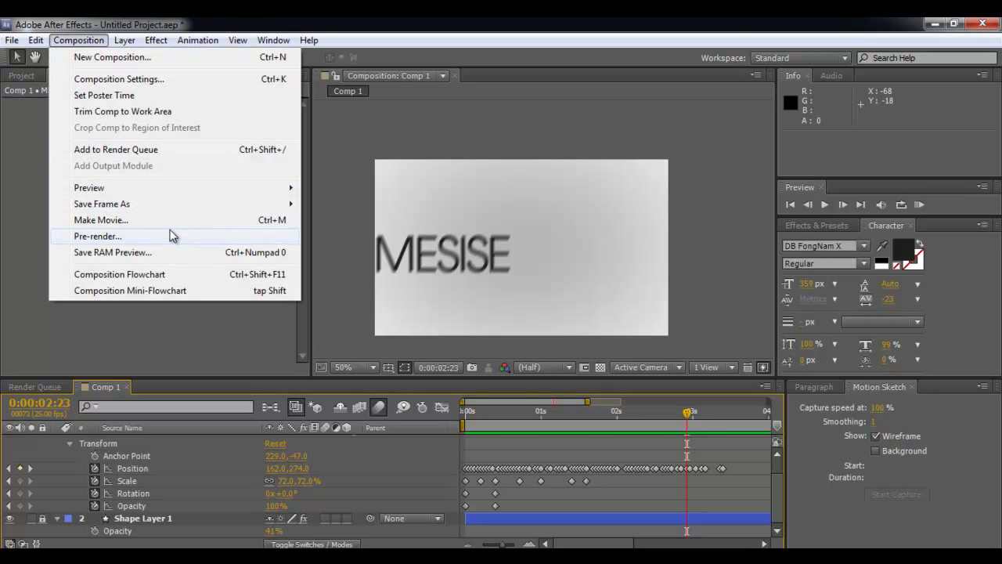
left_click(232, 220)
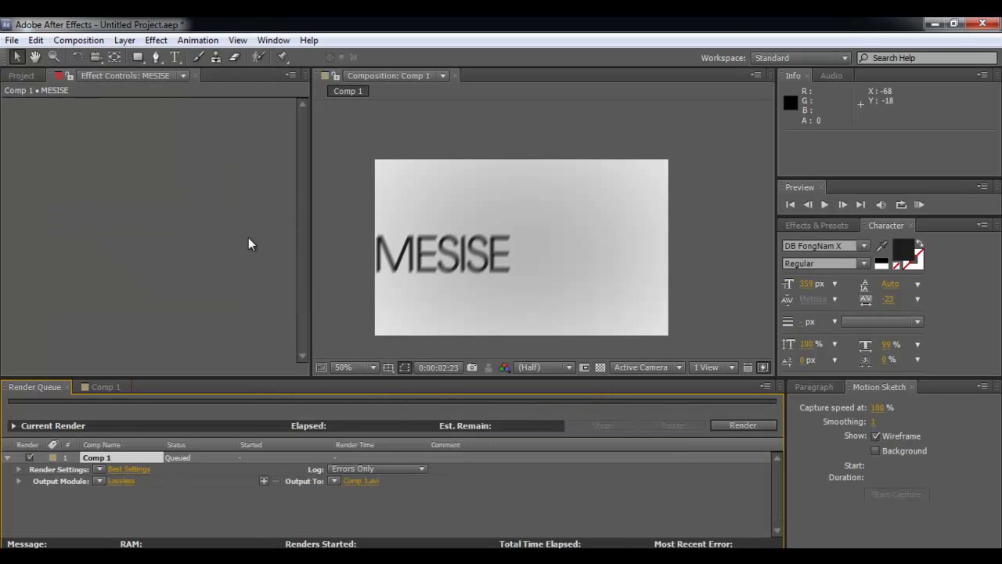
left_click(359, 480)
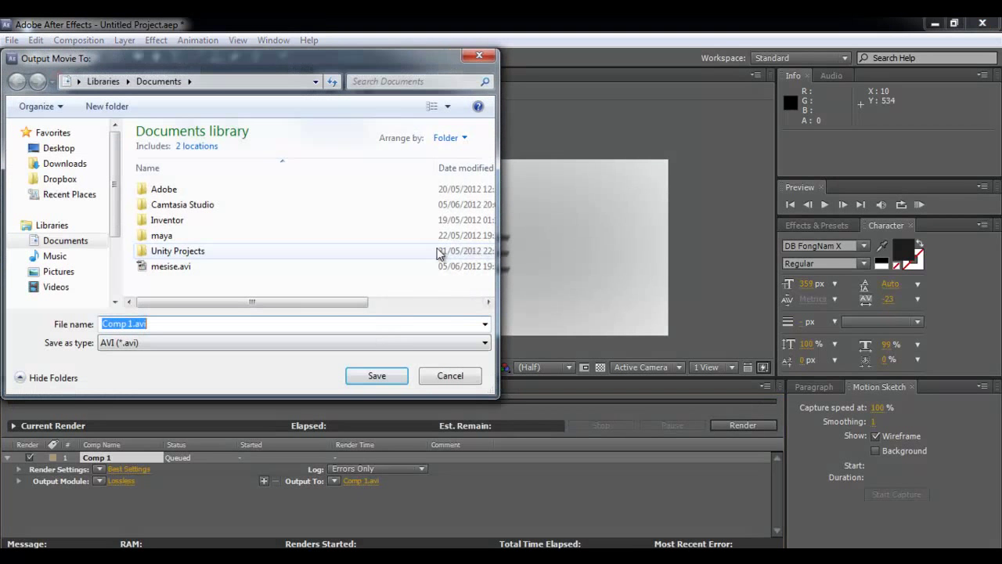
left_click(379, 377)
Step: Set the output module's format to H.264, keeping RGB channels and no audio output
left_click(121, 481)
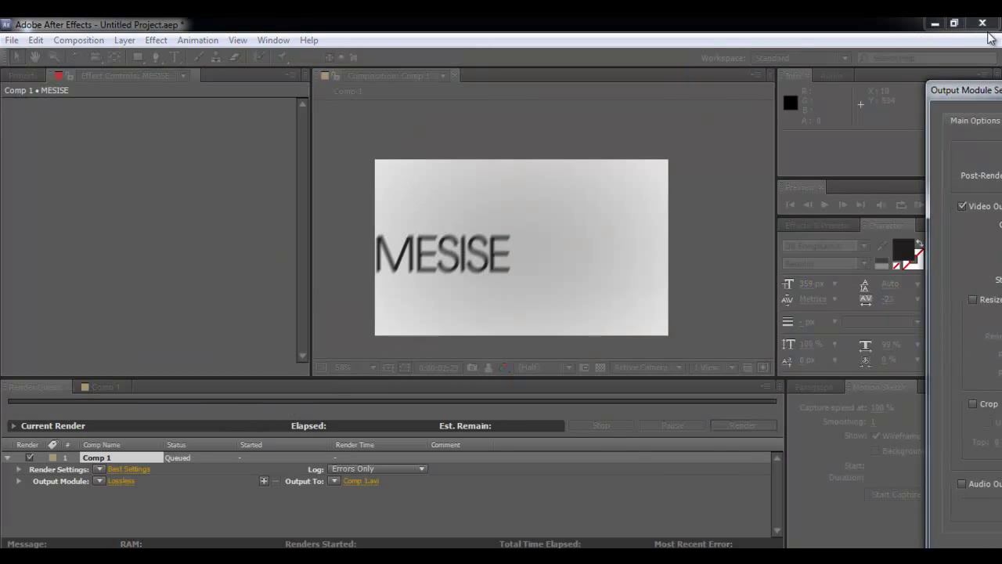
left_click_drag(959, 89, 373, 63)
left_click(477, 130)
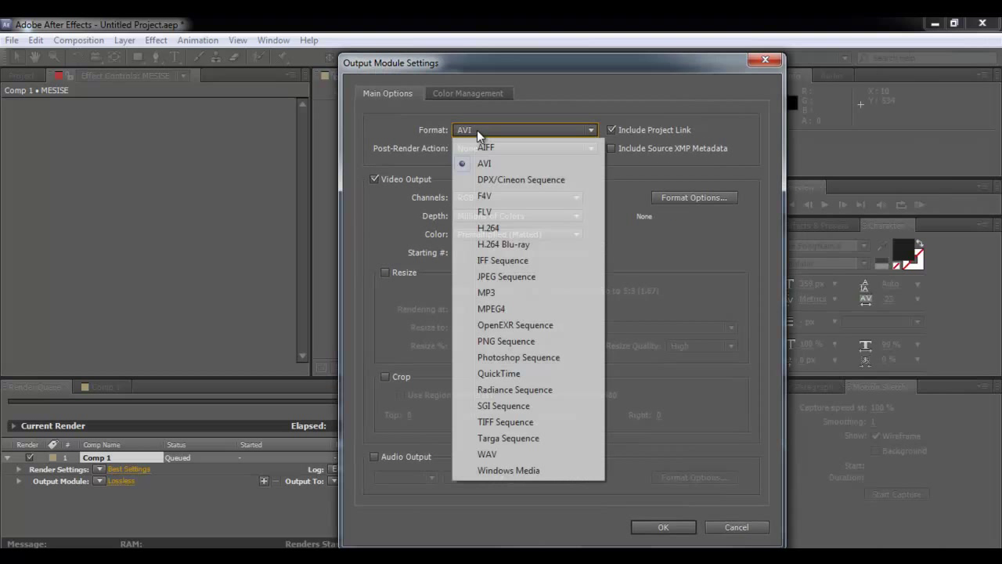
left_click(517, 228)
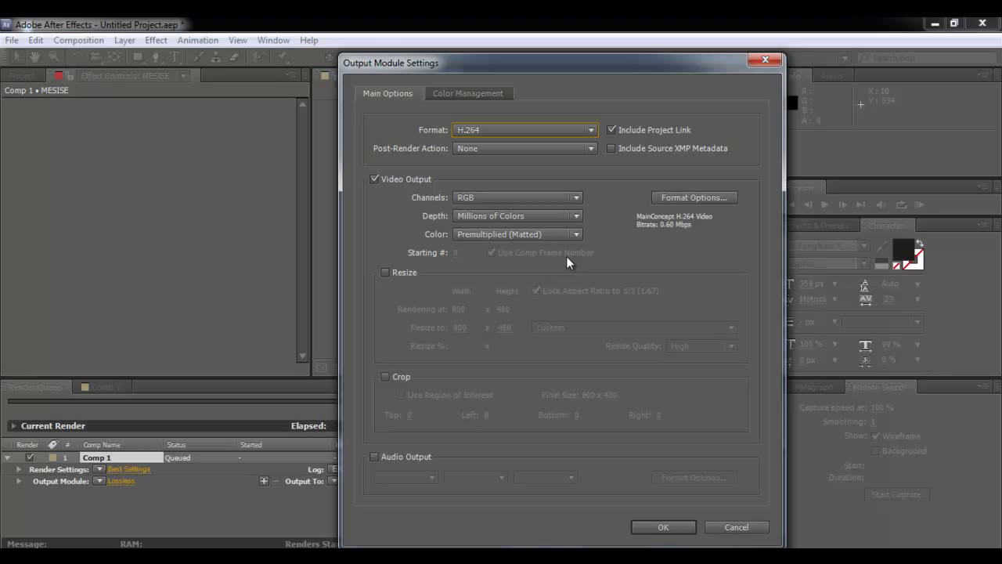
left_click(526, 128)
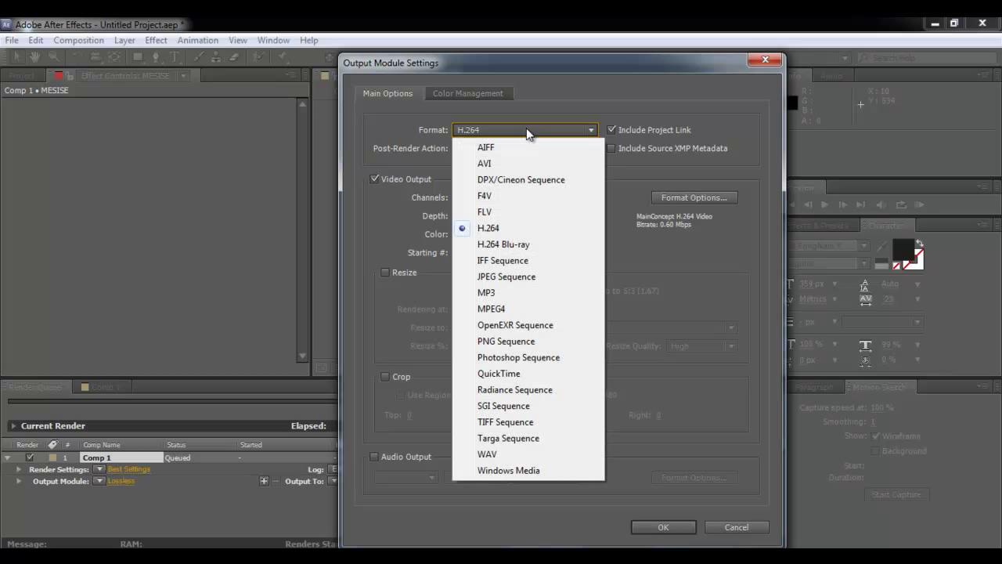
left_click(528, 228)
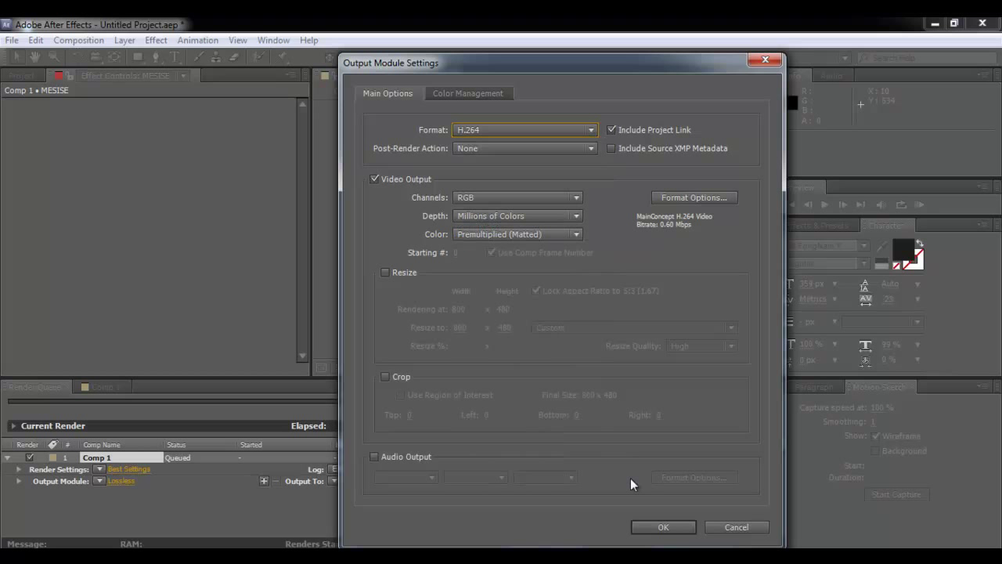
left_click(662, 526)
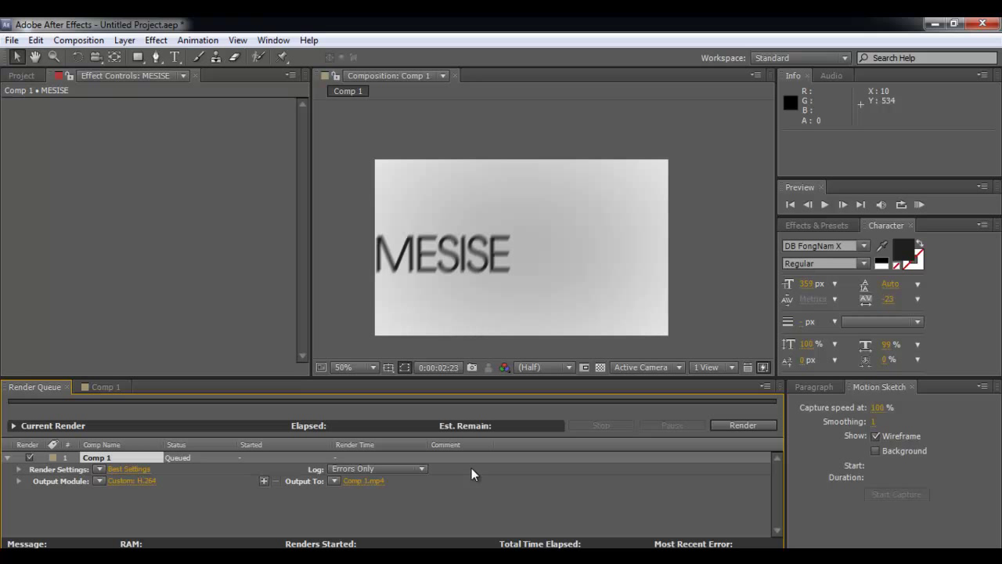
Step: Save the output as Comp 1.mp4 in the Documents library and render the composition
left_click(375, 482)
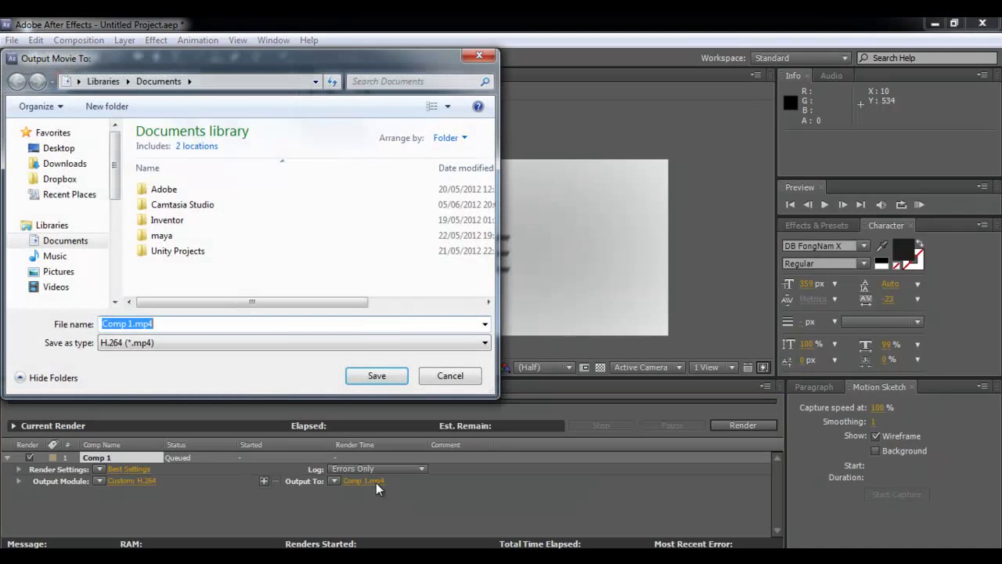
left_click(379, 377)
left_click(742, 426)
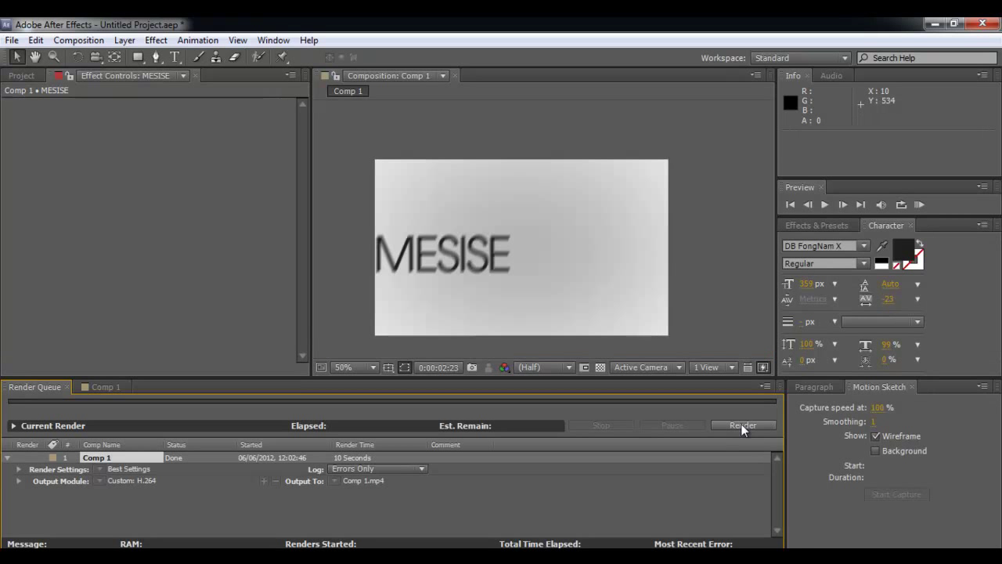
Step: Close the program after the render
left_click(984, 24)
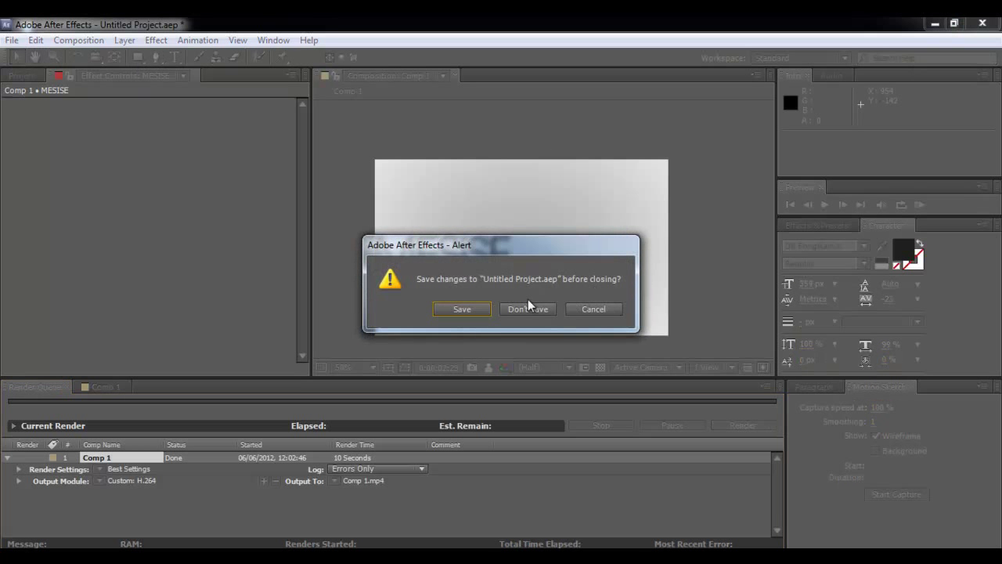